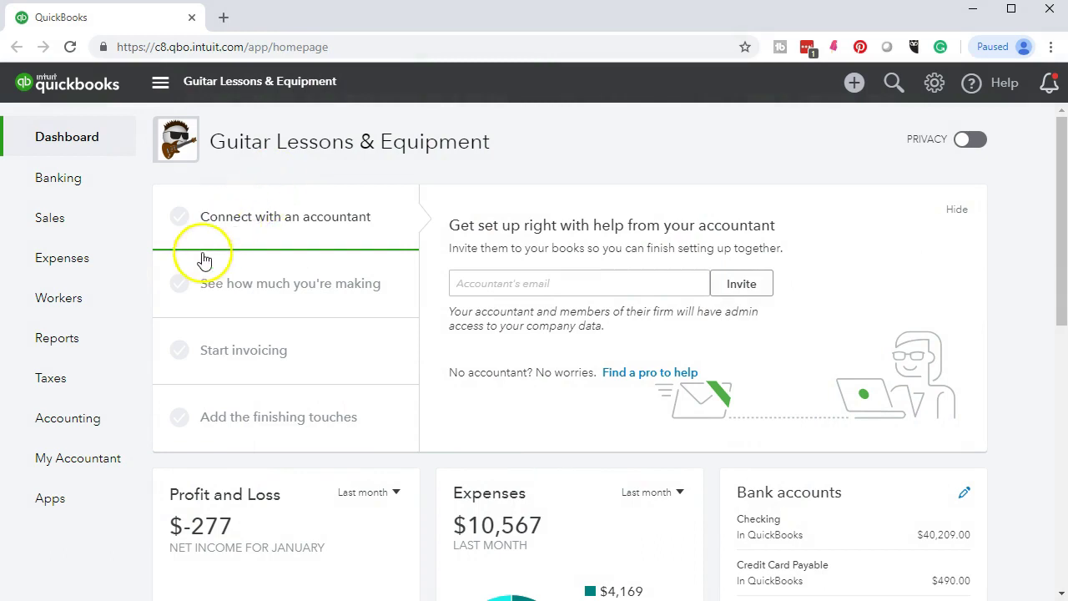
Open the Balance Sheet report from the favorite reports.
{"action": "left_click", "coordinate": [98, 342]}
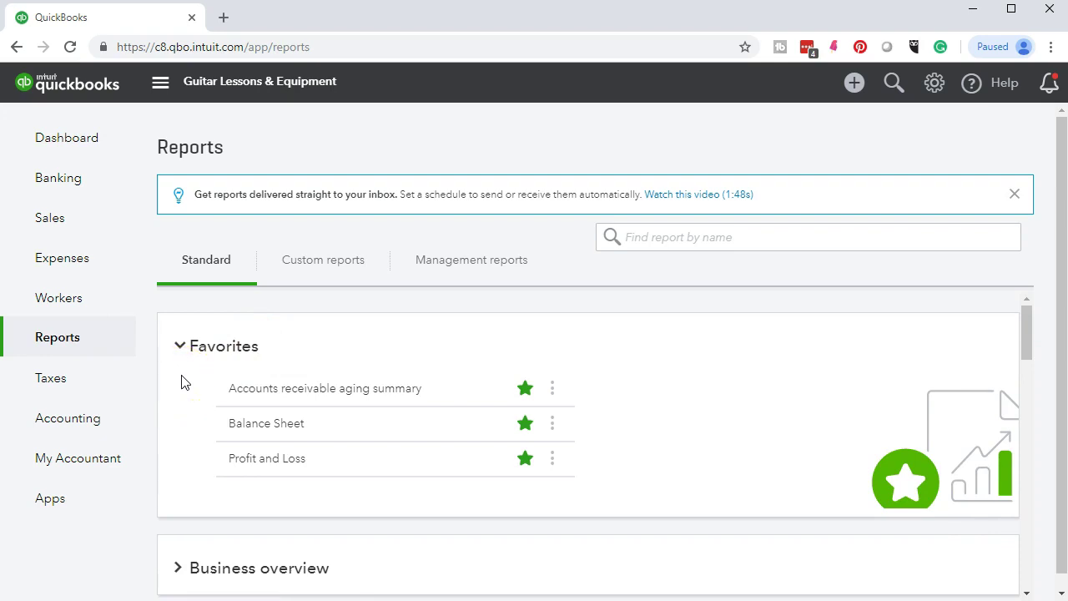
{"action": "scroll", "coordinate": [185, 383], "scroll_direction": "down", "scroll_amount": 1}
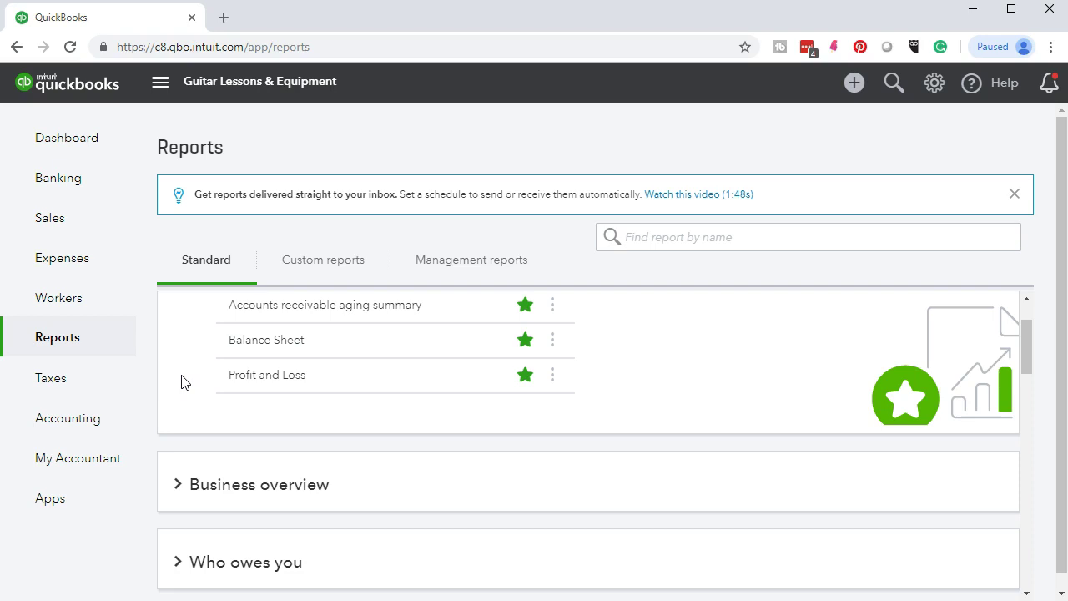
{"action": "left_click", "coordinate": [239, 351]}
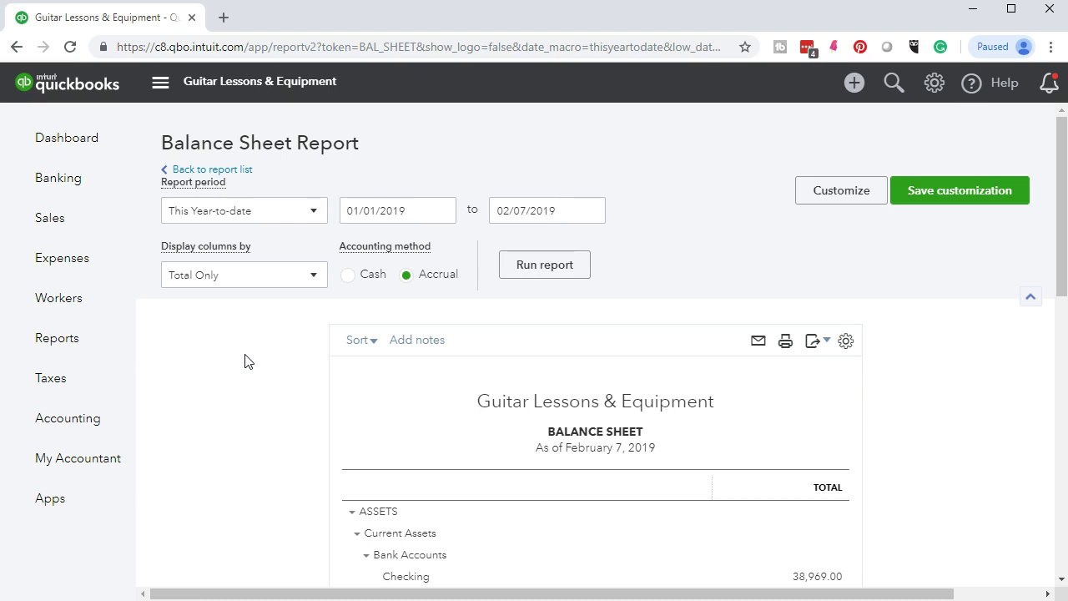
Set the Balance Sheet report period to 01/01/2019 through 12/31/2019, run the report and review its asset section.
{"action": "left_click", "coordinate": [418, 212]}
{"action": "mouse_move", "coordinate": [126, 170]}
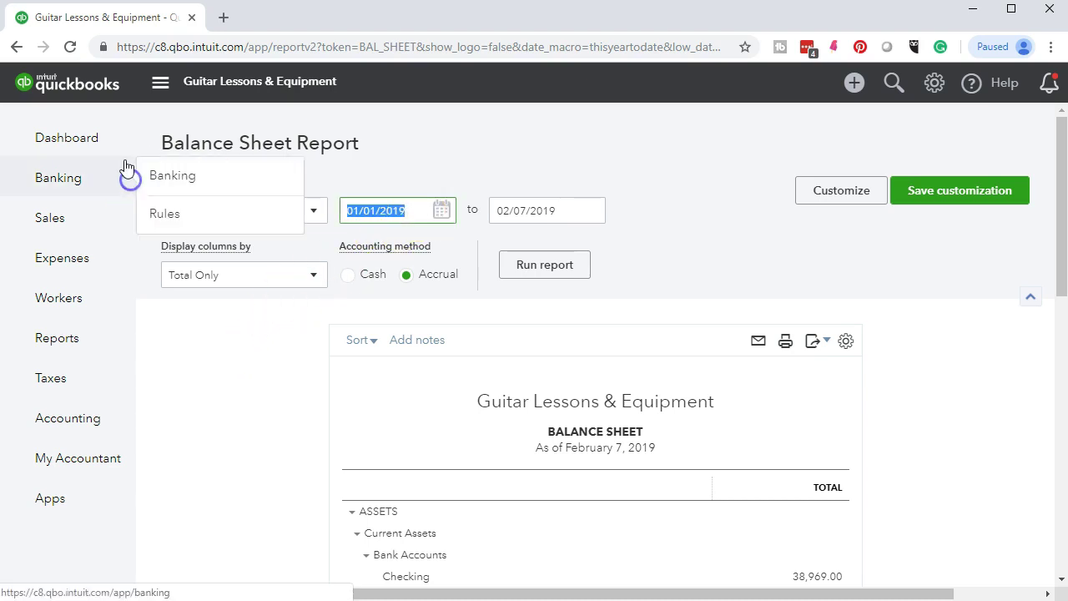
{"action": "type", "text": "0101"}
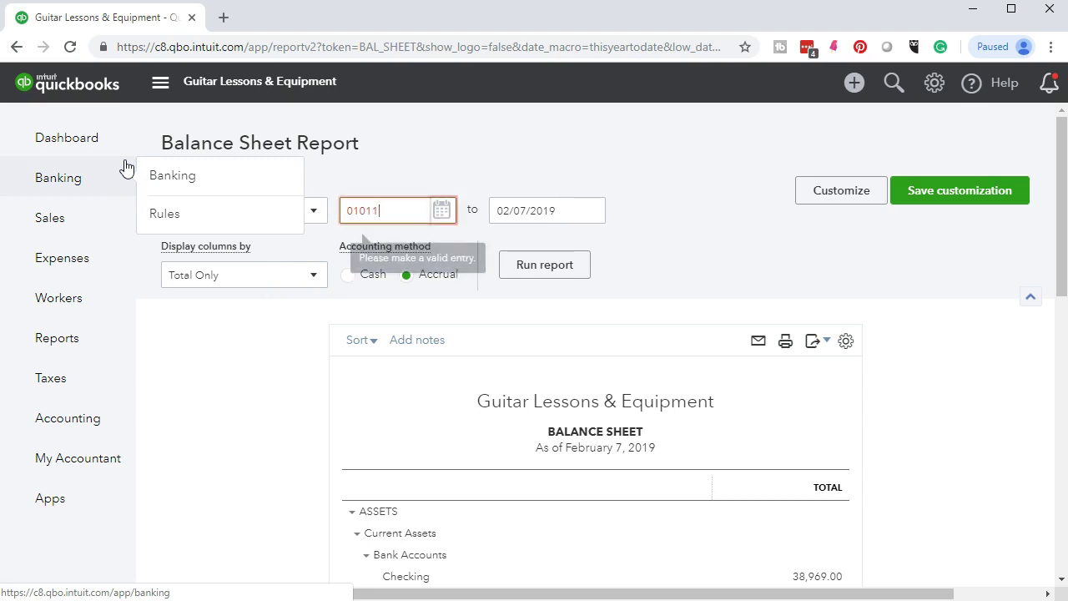
{"action": "key", "text": "Tab"}
{"action": "type", "text": "123119"}
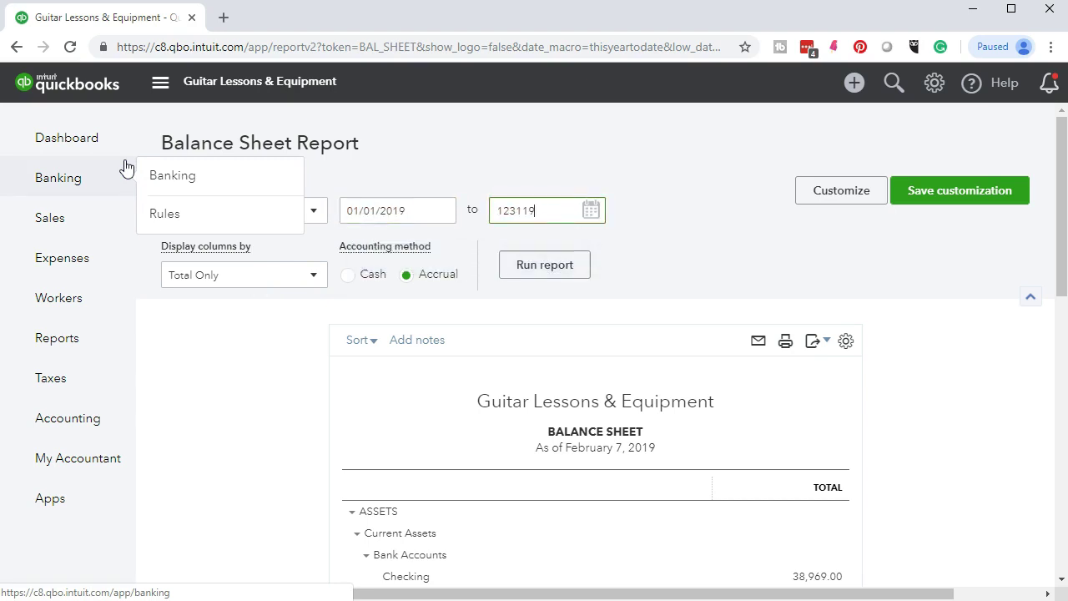
{"action": "key", "text": "Tab"}
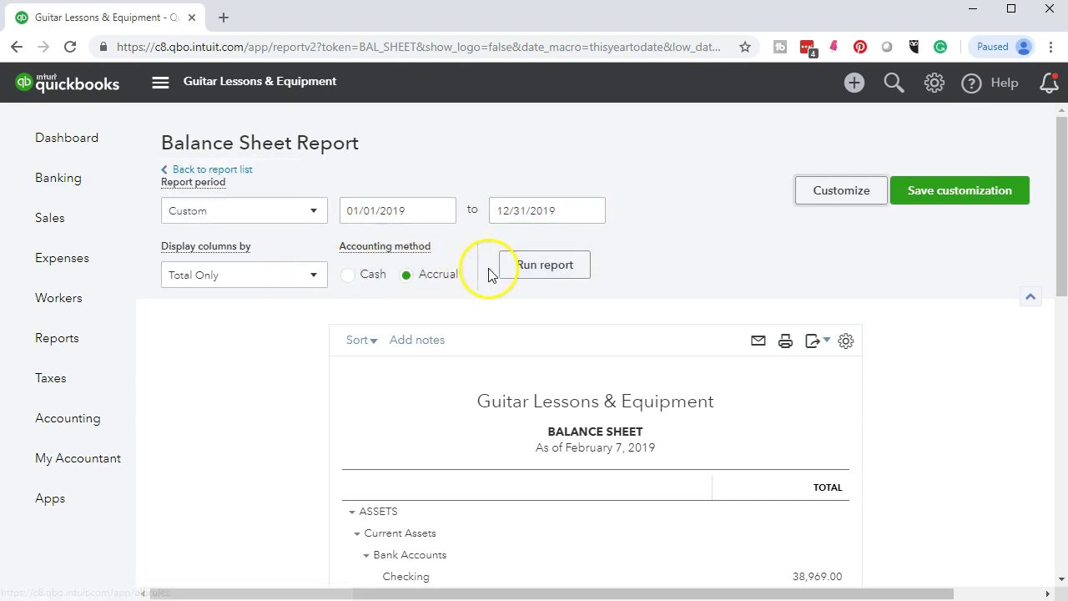
{"action": "left_click", "coordinate": [509, 264]}
{"action": "scroll", "coordinate": [508, 267], "scroll_direction": "down", "scroll_amount": 3}
{"action": "scroll", "coordinate": [320, 413], "scroll_direction": "up", "scroll_amount": 3}
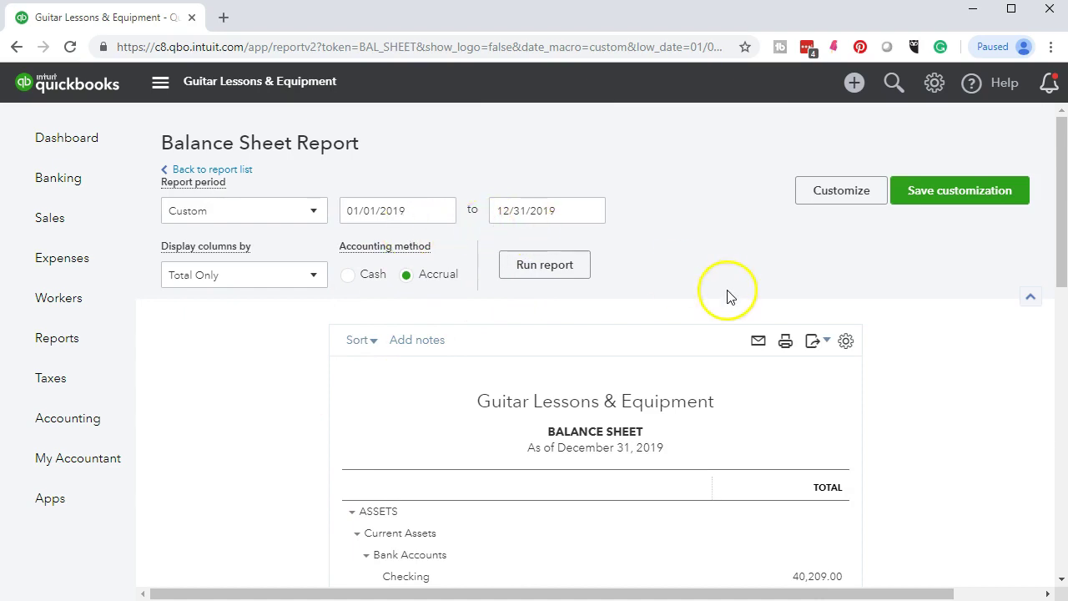
{"action": "scroll", "coordinate": [818, 346], "scroll_direction": "down", "scroll_amount": 3}
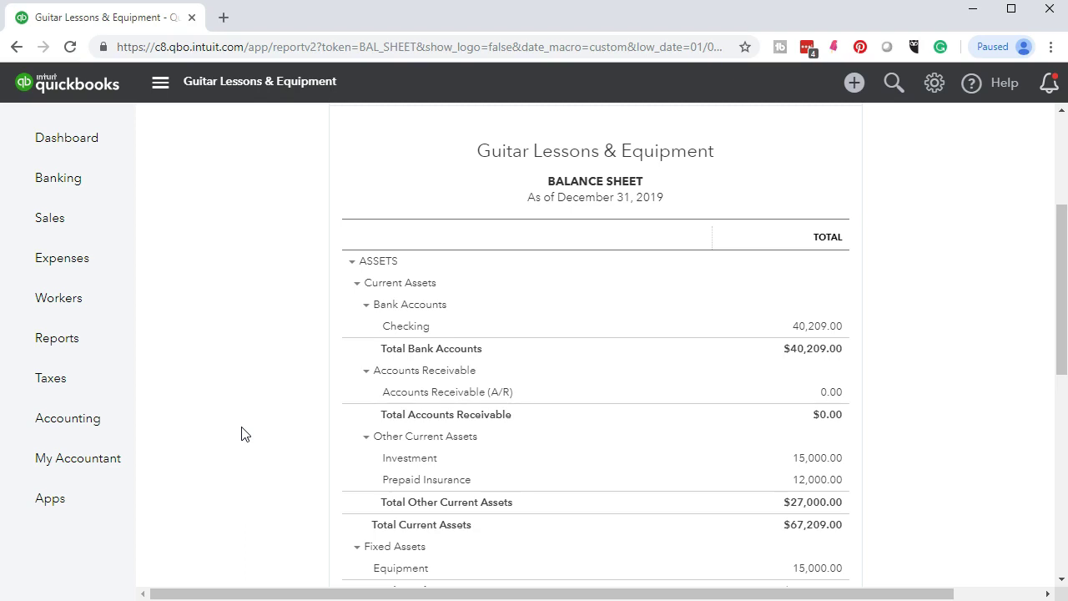
Duplicate the Balance Sheet browser tab and open the Profit and Loss report in the copy.
{"action": "mouse_move", "coordinate": [501, 219]}
{"action": "right_click", "coordinate": [135, 18]}
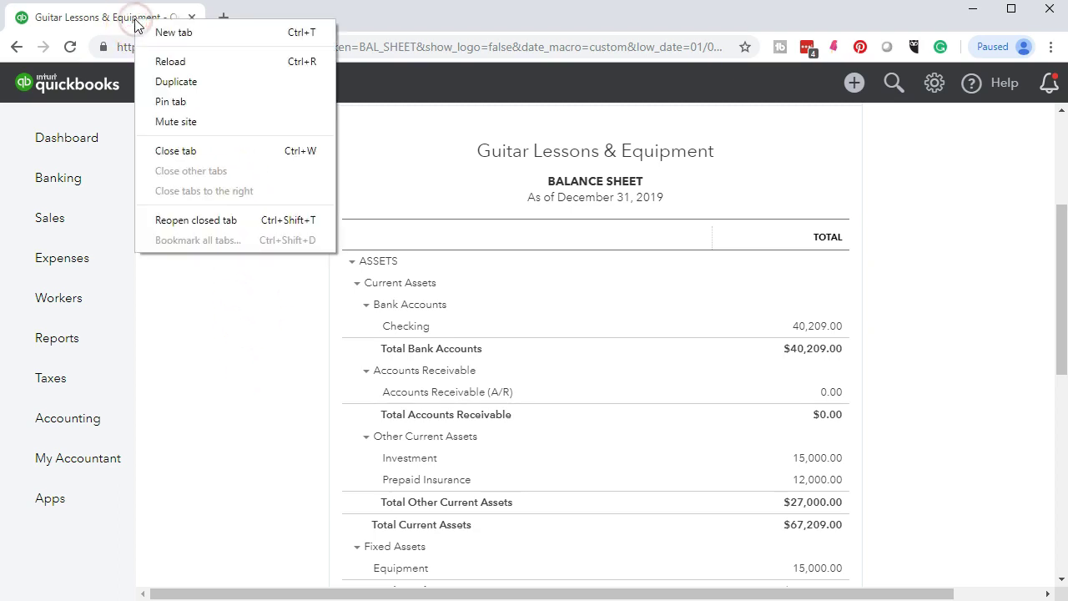
{"action": "left_click", "coordinate": [173, 82]}
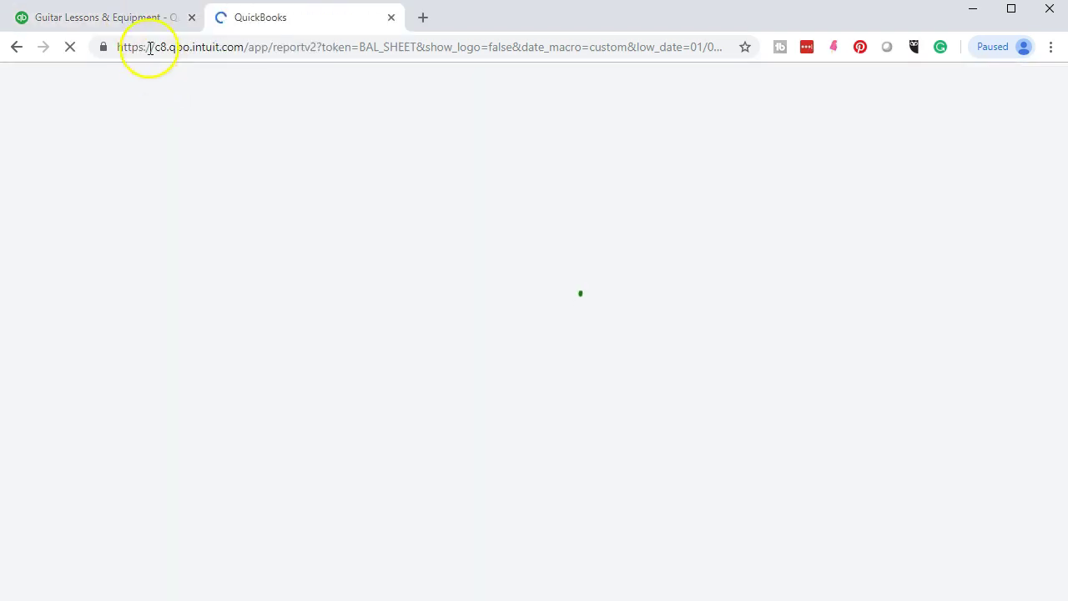
{"action": "left_click_drag", "start_coordinate": [105, 19], "coordinate": [334, 10]}
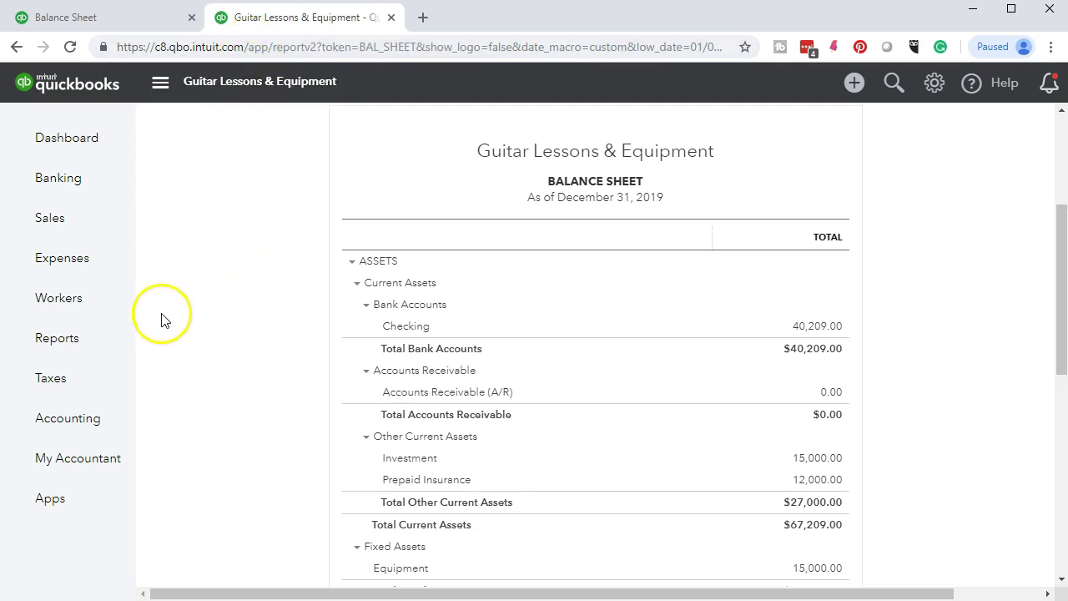
{"action": "left_click", "coordinate": [87, 345]}
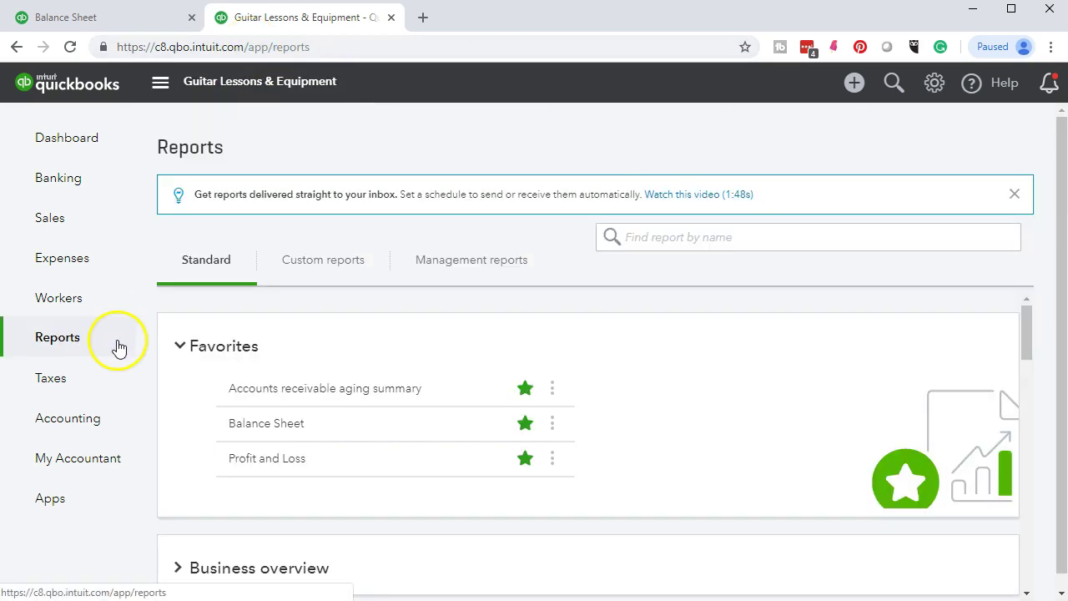
{"action": "left_click", "coordinate": [249, 461]}
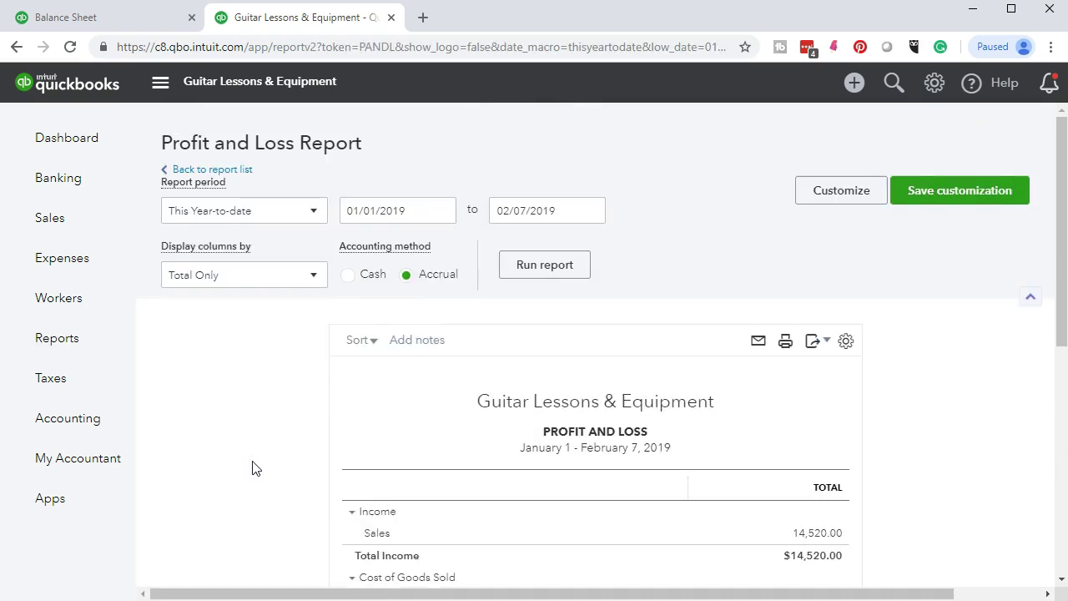
Set the Profit and Loss report period to 01/01/2019 through 12/31/2019 and run the report.
{"action": "left_click", "coordinate": [424, 210]}
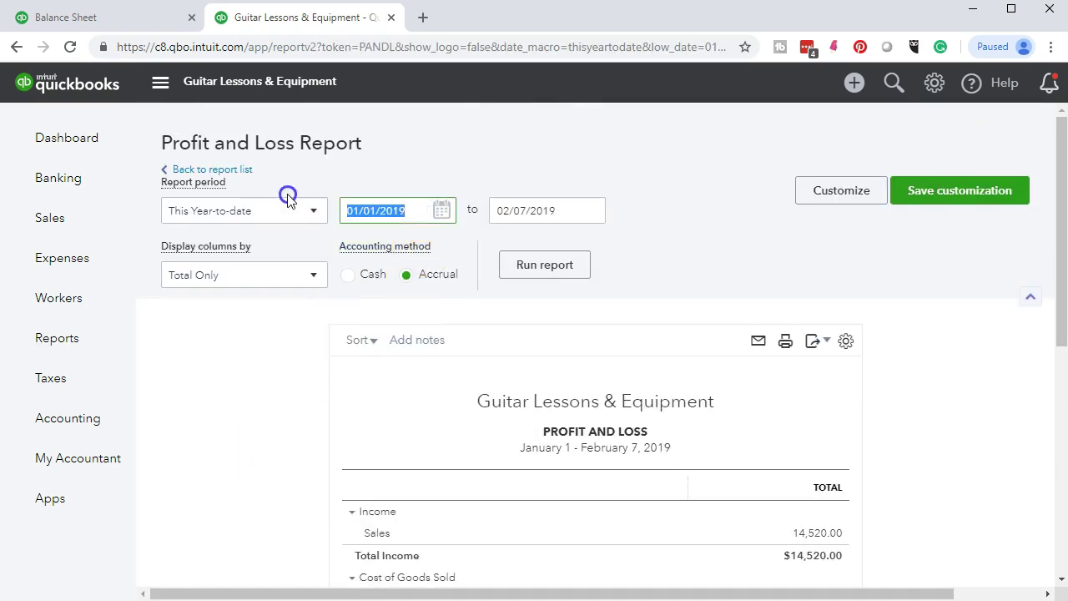
{"action": "type", "text": "01/01/2019"}
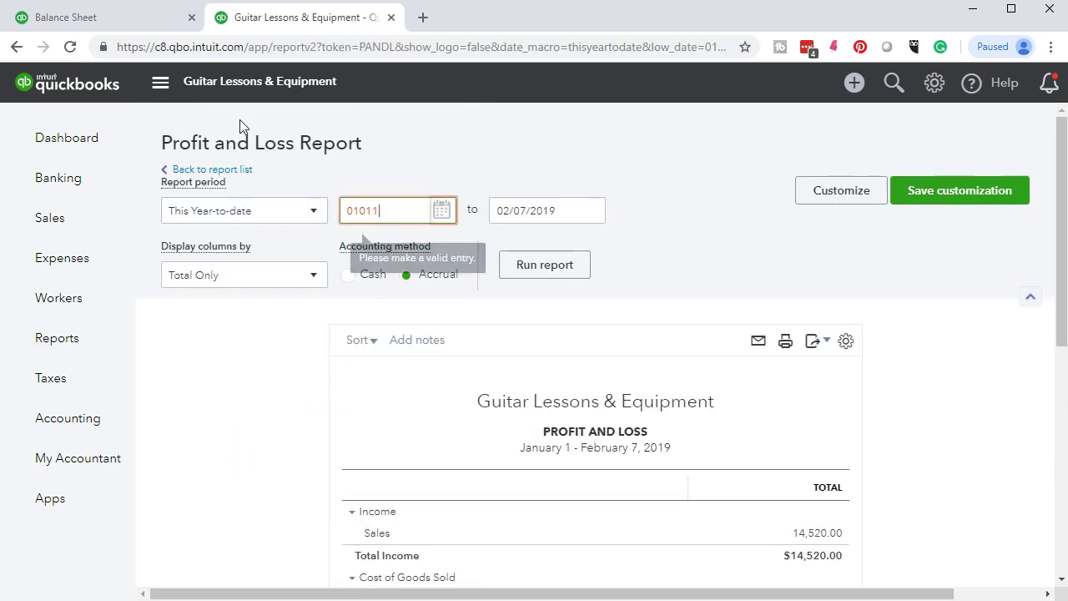
{"action": "key", "text": "Tab"}
{"action": "type", "text": "12/31/2019"}
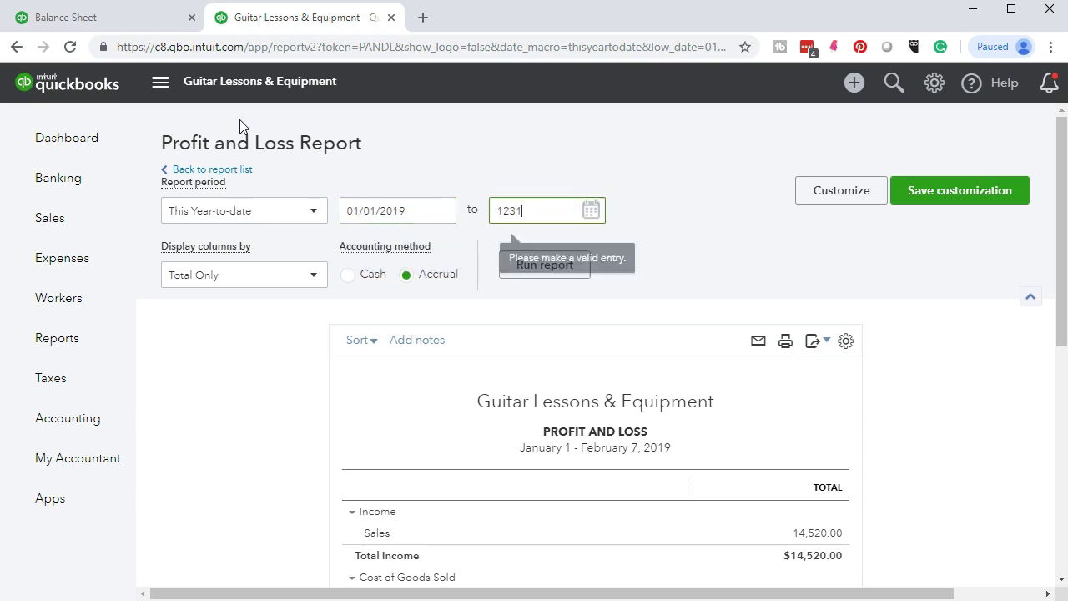
{"action": "key", "text": "Tab"}
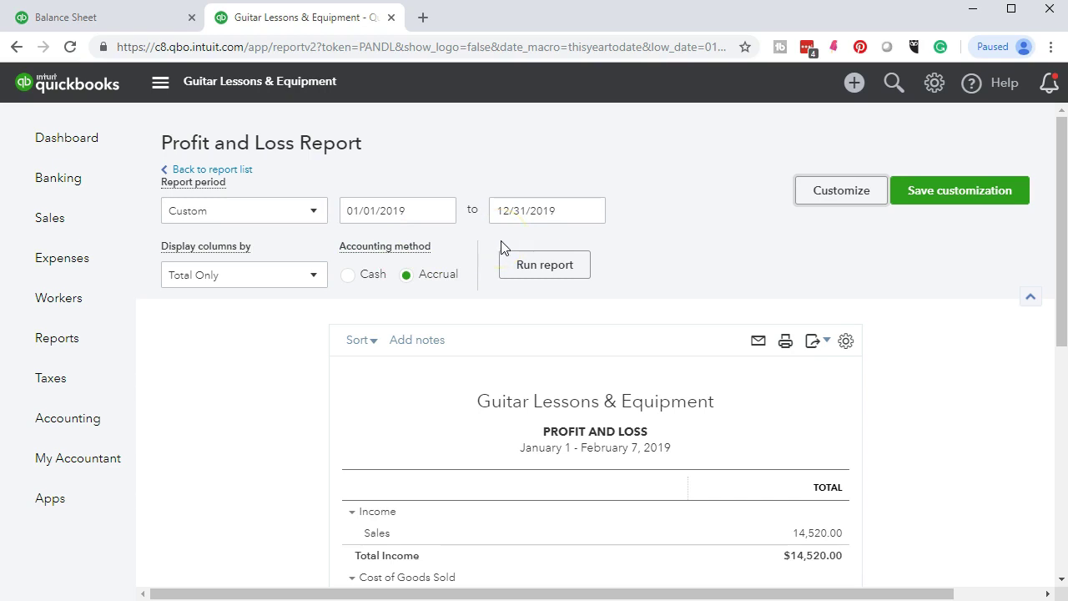
{"action": "left_click", "coordinate": [506, 262]}
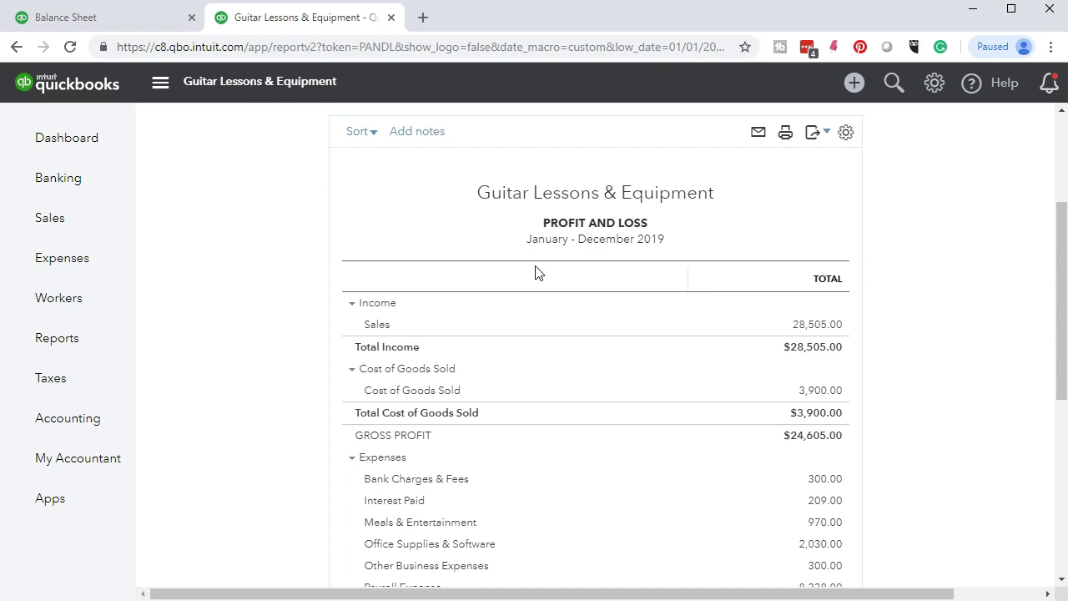
{"action": "left_click", "coordinate": [543, 264]}
Examine the Profit and Loss report's income, cost of goods sold, expenses and net income lines.
{"action": "scroll", "coordinate": [930, 298], "scroll_direction": "down", "scroll_amount": 1}
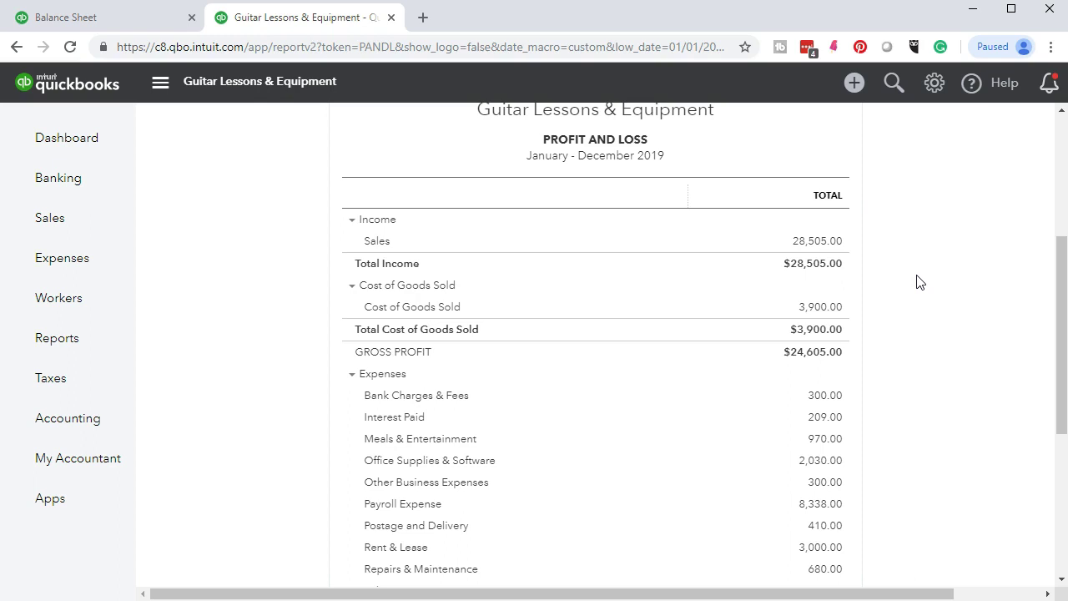
{"action": "scroll", "coordinate": [918, 281], "scroll_direction": "down", "scroll_amount": 4}
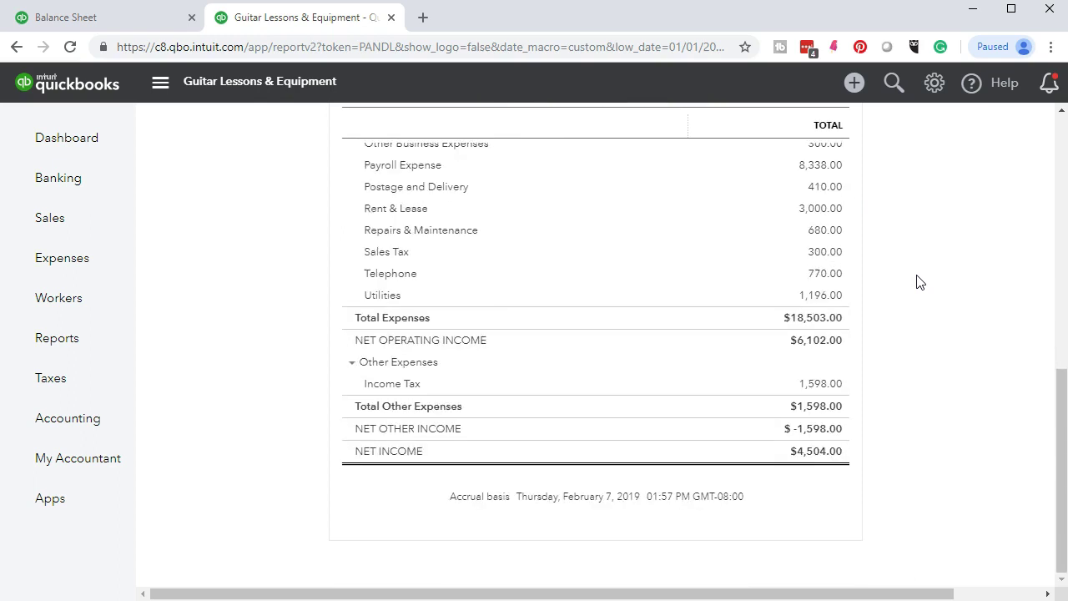
{"action": "scroll", "coordinate": [918, 281], "scroll_direction": "up", "scroll_amount": 6}
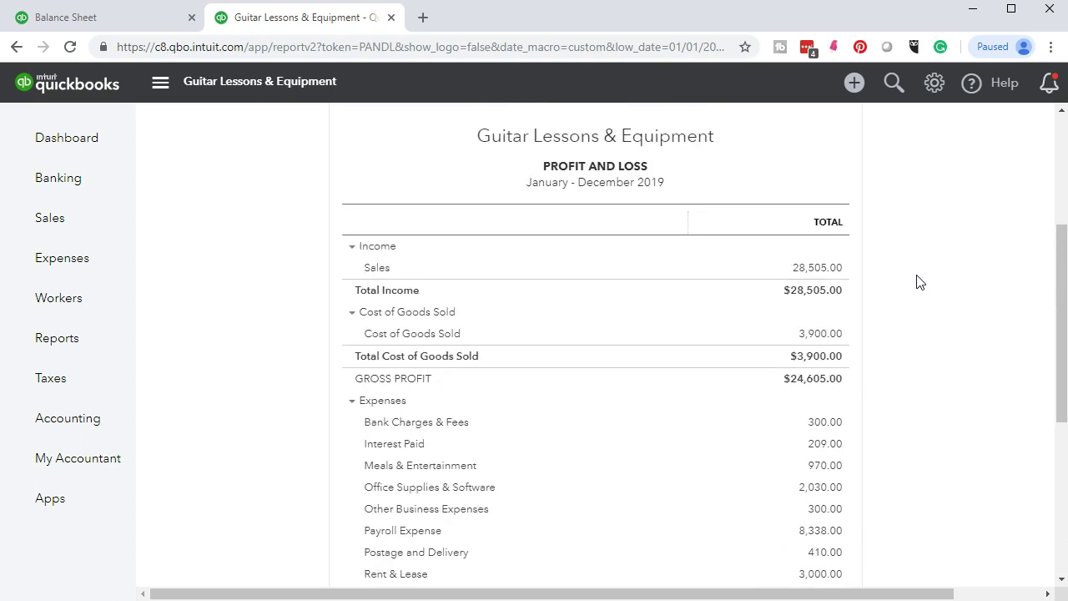
{"action": "left_click", "coordinate": [500, 341]}
{"action": "scroll", "coordinate": [434, 355], "scroll_direction": "up", "scroll_amount": 1}
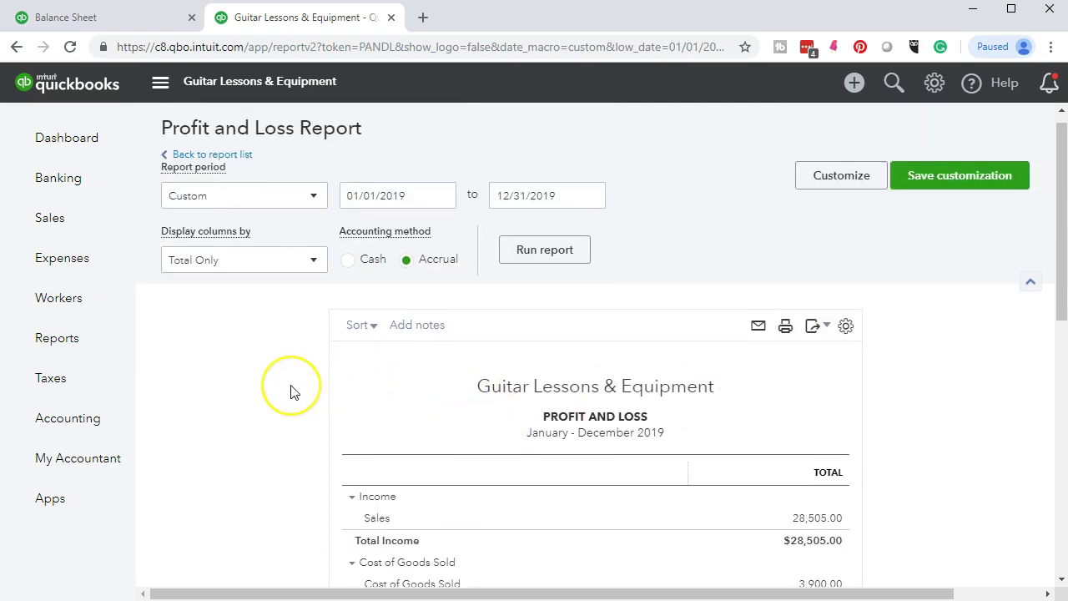
{"action": "scroll", "coordinate": [290, 392], "scroll_direction": "down", "scroll_amount": 3}
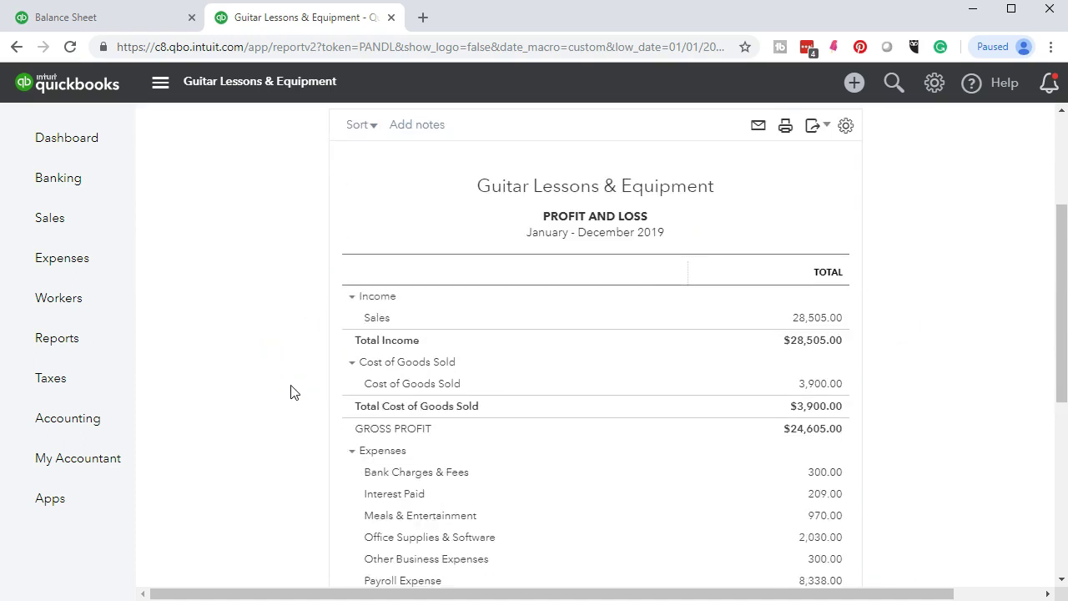
{"action": "scroll", "coordinate": [290, 392], "scroll_direction": "down", "scroll_amount": 4}
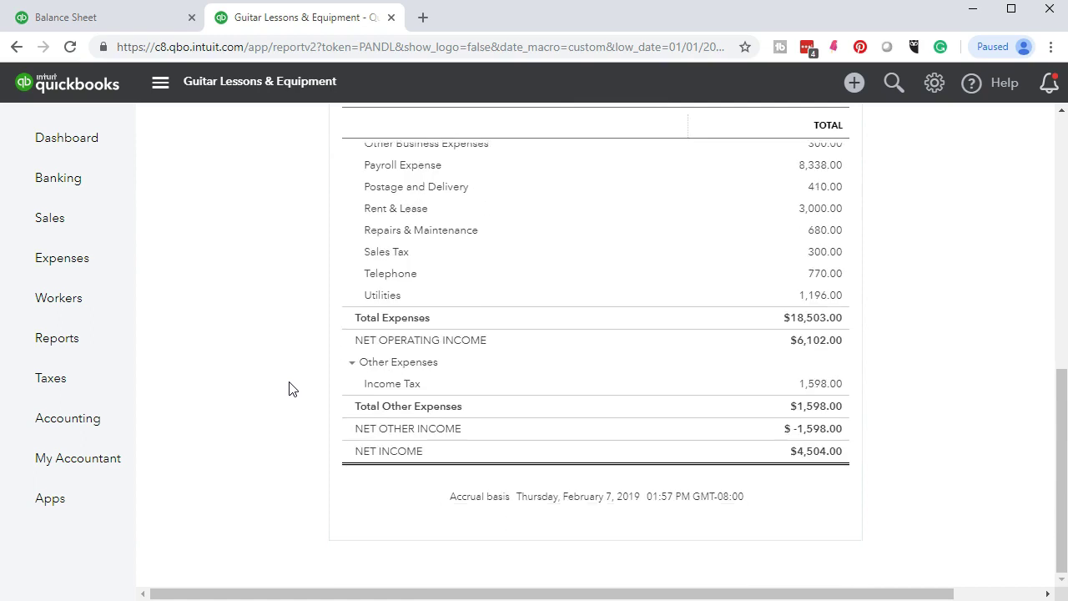
{"action": "scroll", "coordinate": [291, 389], "scroll_direction": "up", "scroll_amount": 1}
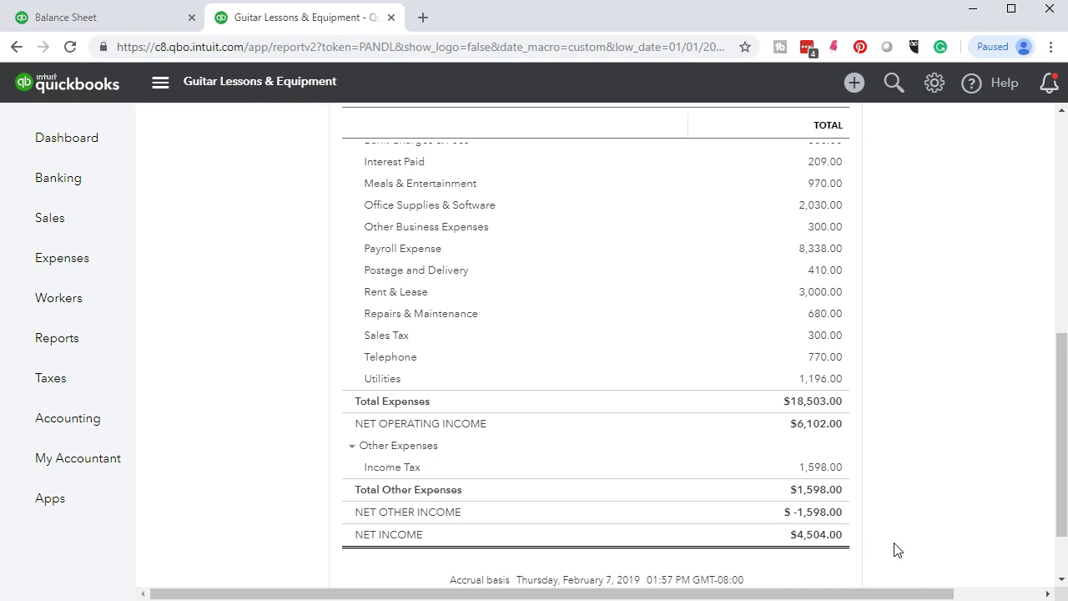
{"action": "scroll", "coordinate": [279, 331], "scroll_direction": "up", "scroll_amount": 1}
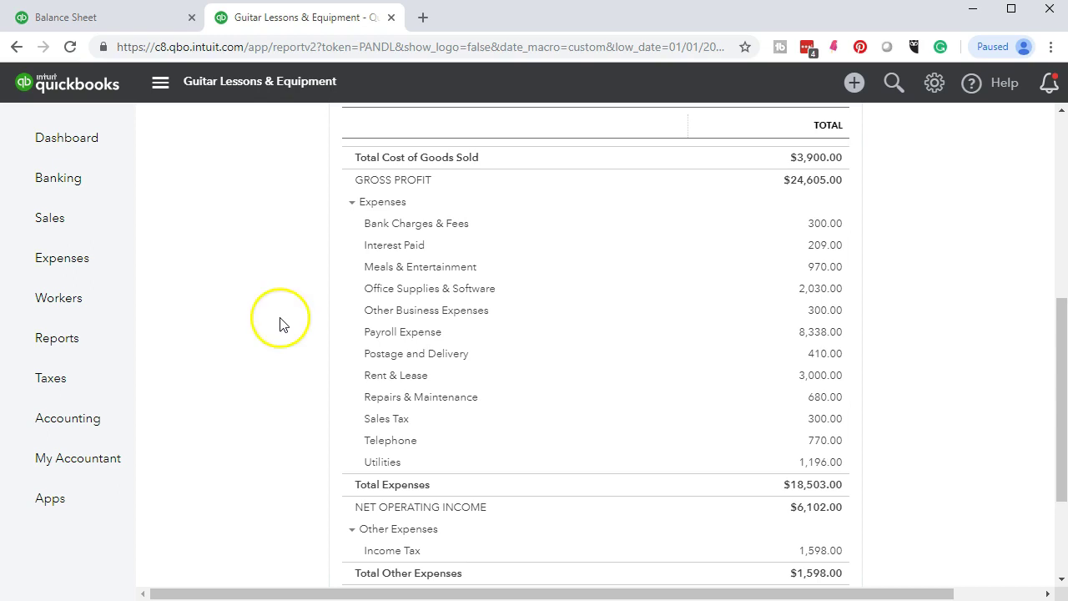
Duplicate the Profit and Loss browser tab, keeping the original report open.
{"action": "right_click", "coordinate": [306, 23]}
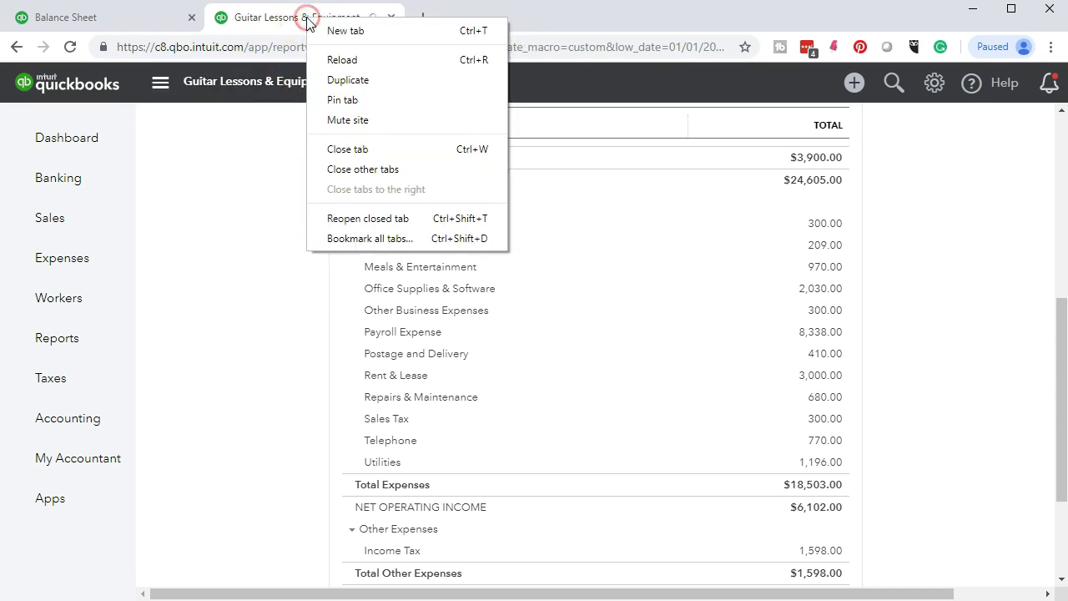
{"action": "left_click", "coordinate": [342, 79]}
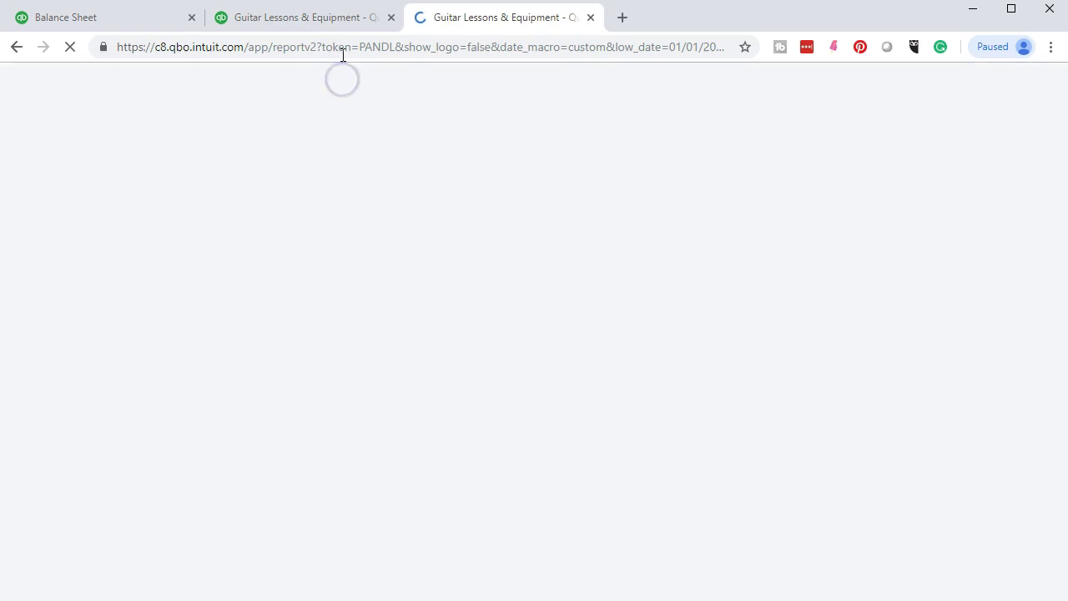
{"action": "left_click", "coordinate": [335, 21]}
{"action": "left_click_drag", "start_coordinate": [335, 21], "coordinate": [441, 19]}
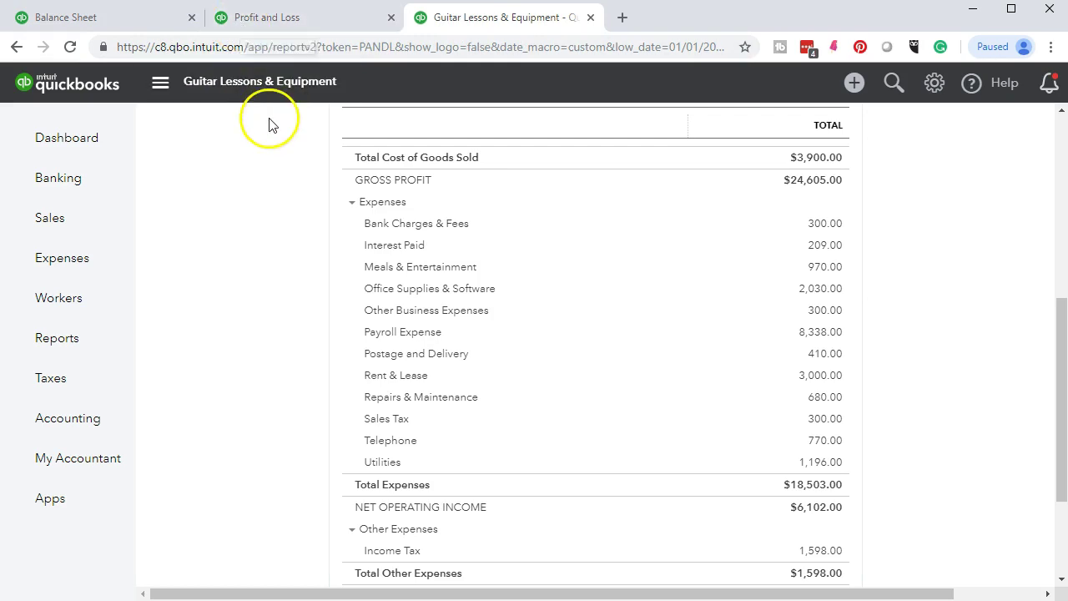
Open the report list in the duplicated tab and find the Expenses and vendors reports.
{"action": "left_click", "coordinate": [94, 346]}
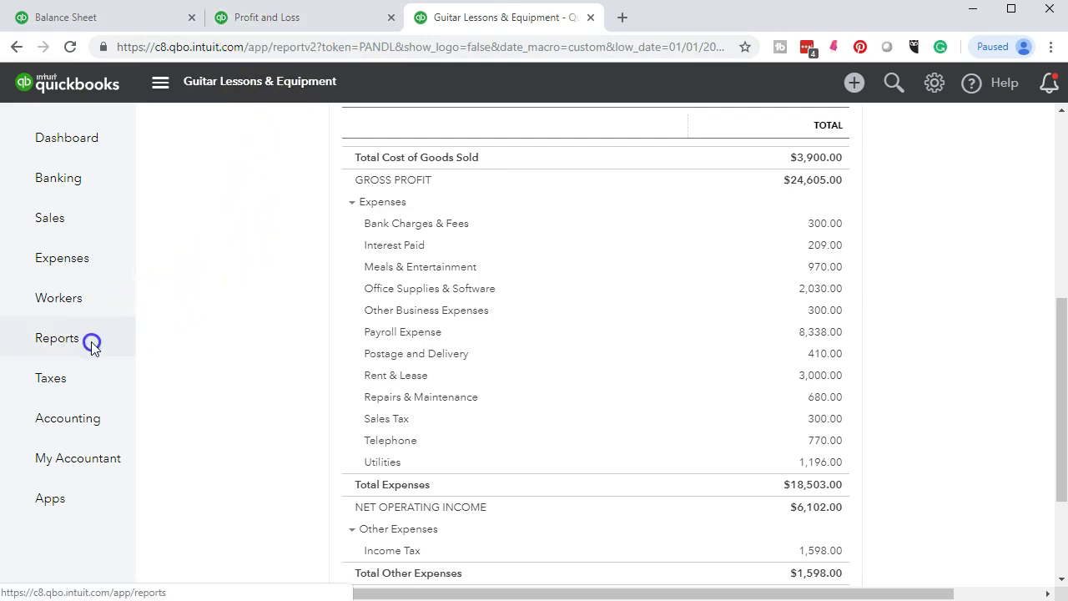
{"action": "scroll", "coordinate": [187, 414], "scroll_direction": "down", "scroll_amount": 3}
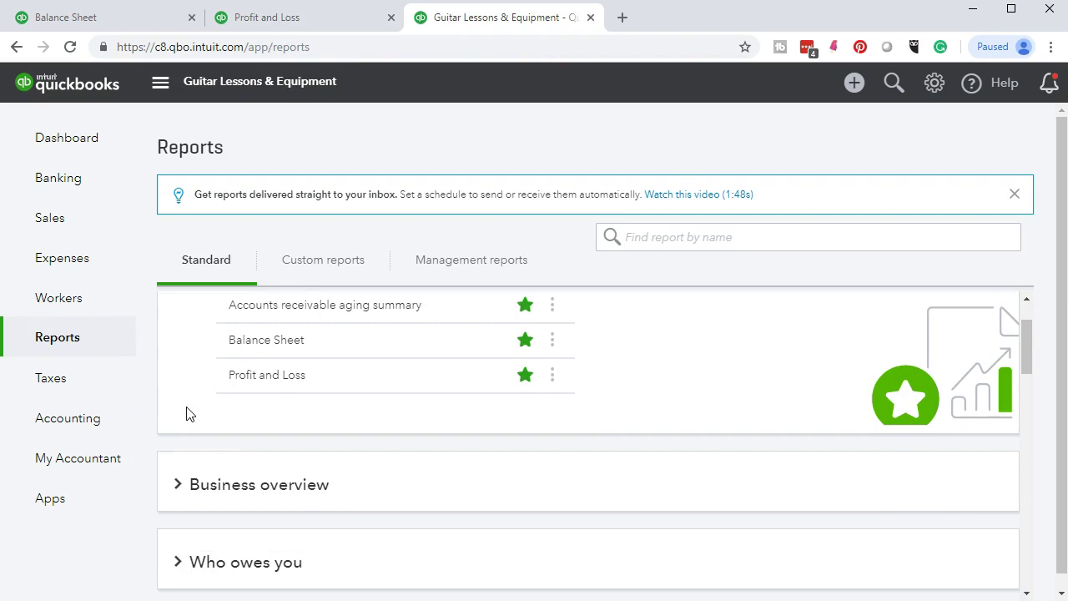
{"action": "scroll", "coordinate": [155, 451], "scroll_direction": "down", "scroll_amount": 1}
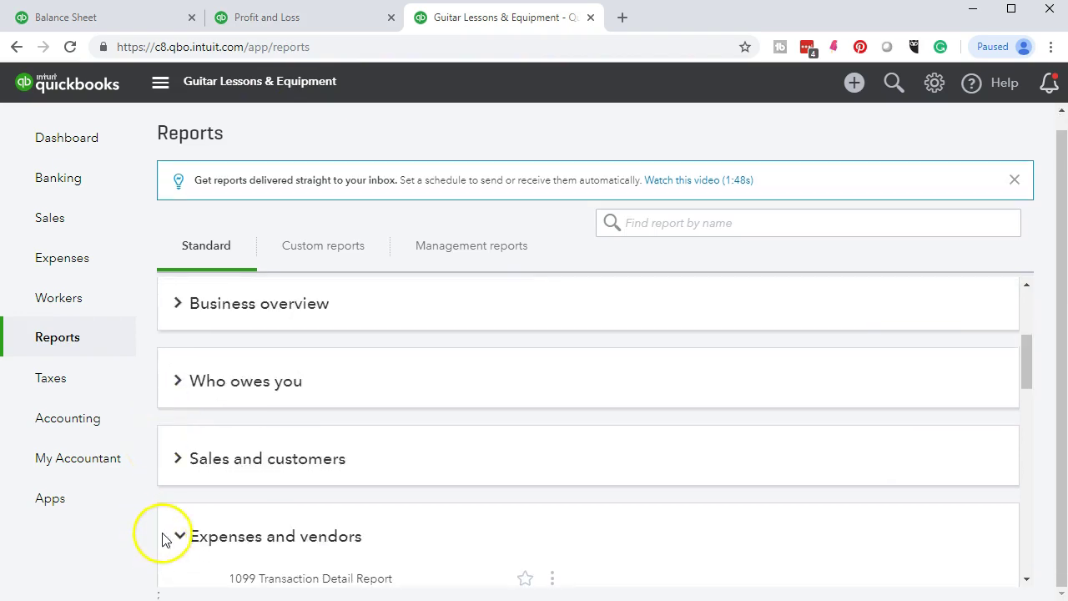
{"action": "scroll", "coordinate": [197, 506], "scroll_direction": "down", "scroll_amount": 1}
{"action": "scroll", "coordinate": [198, 506], "scroll_direction": "down", "scroll_amount": 2}
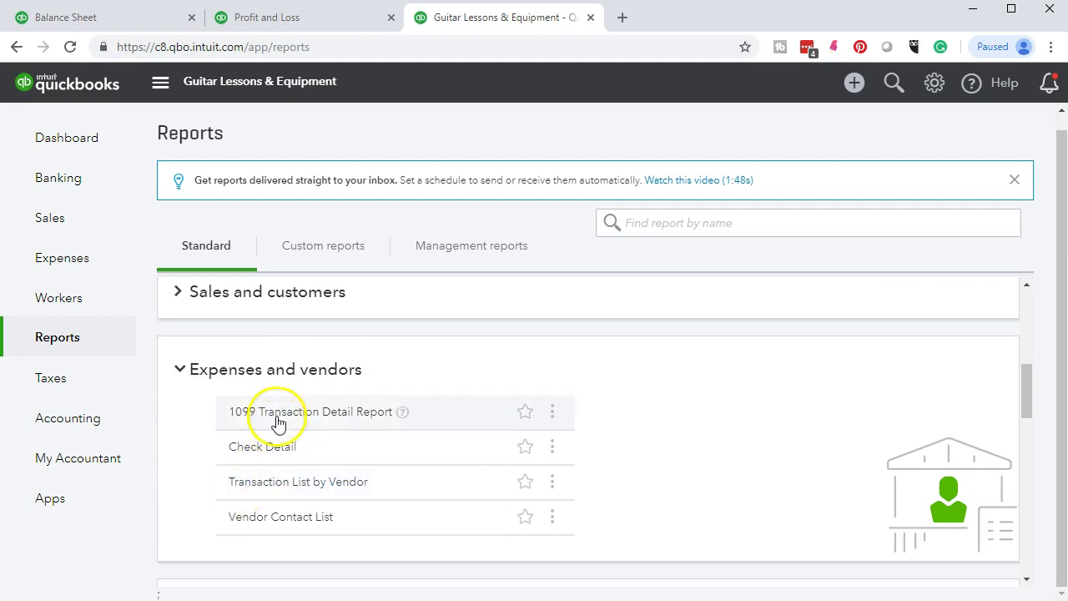
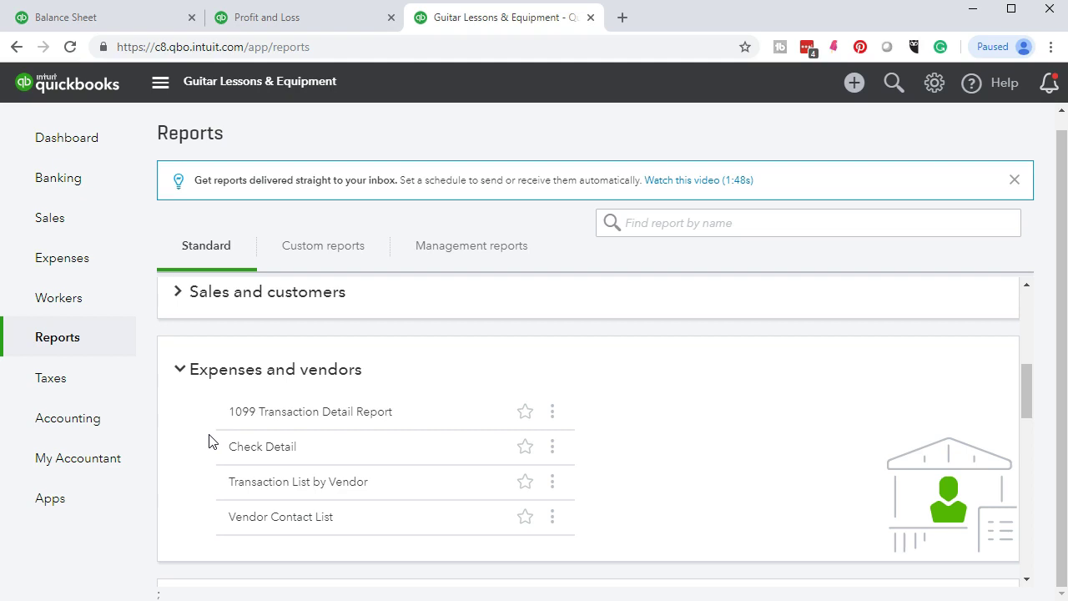
Open the Transaction List by Vendor report and set its period to 01/01/2019 through 12/31/2019.
{"action": "scroll", "coordinate": [209, 441], "scroll_direction": "down", "scroll_amount": 1}
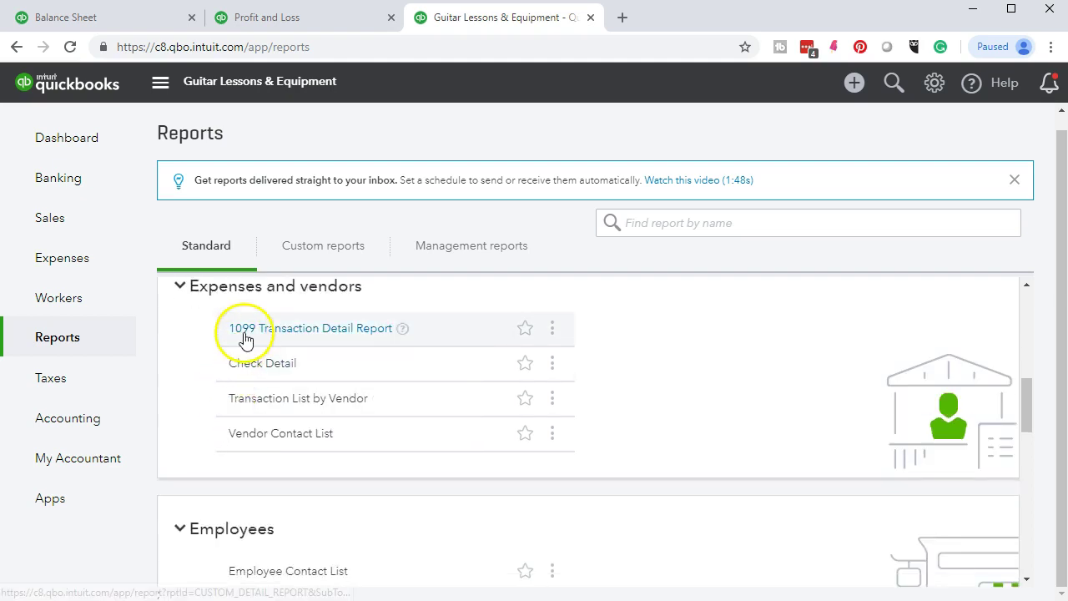
{"action": "left_click", "coordinate": [274, 400]}
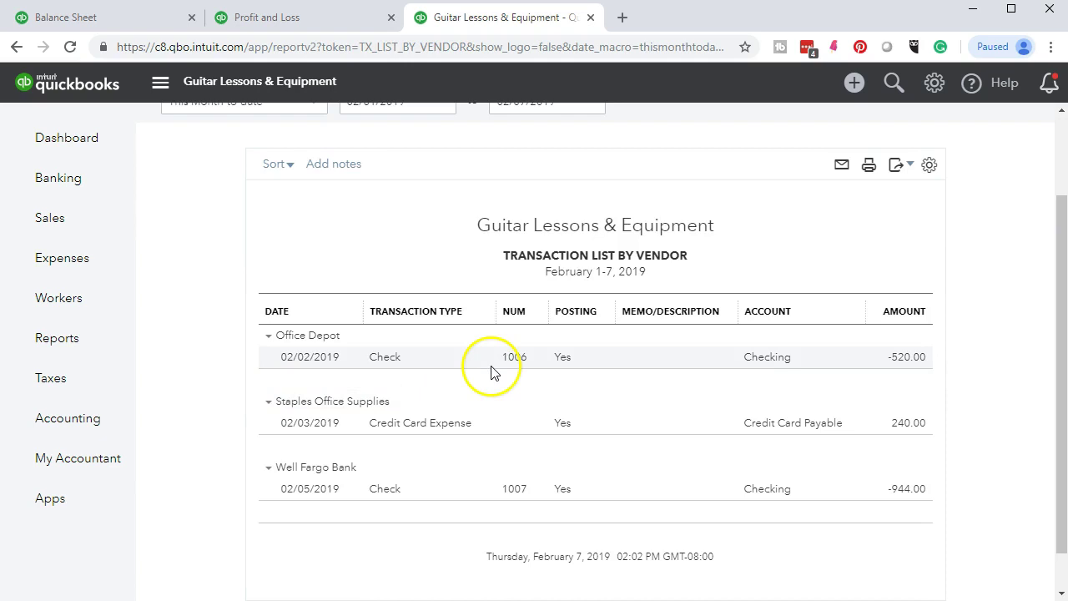
{"action": "scroll", "coordinate": [491, 372], "scroll_direction": "up", "scroll_amount": 2}
{"action": "left_click", "coordinate": [410, 212]}
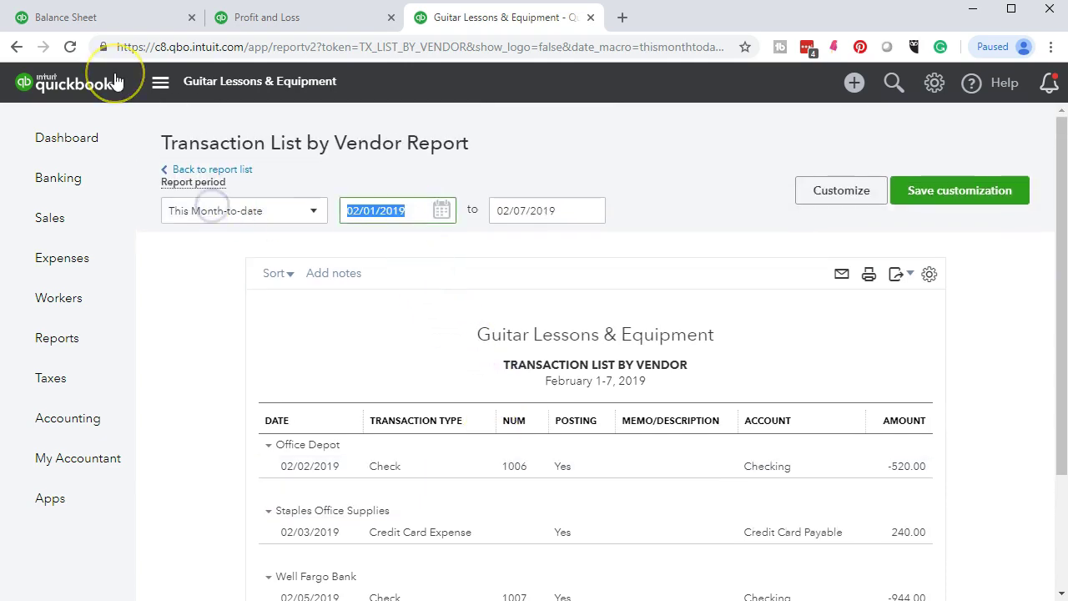
{"action": "type", "text": "010119"}
{"action": "key", "text": "Tab"}
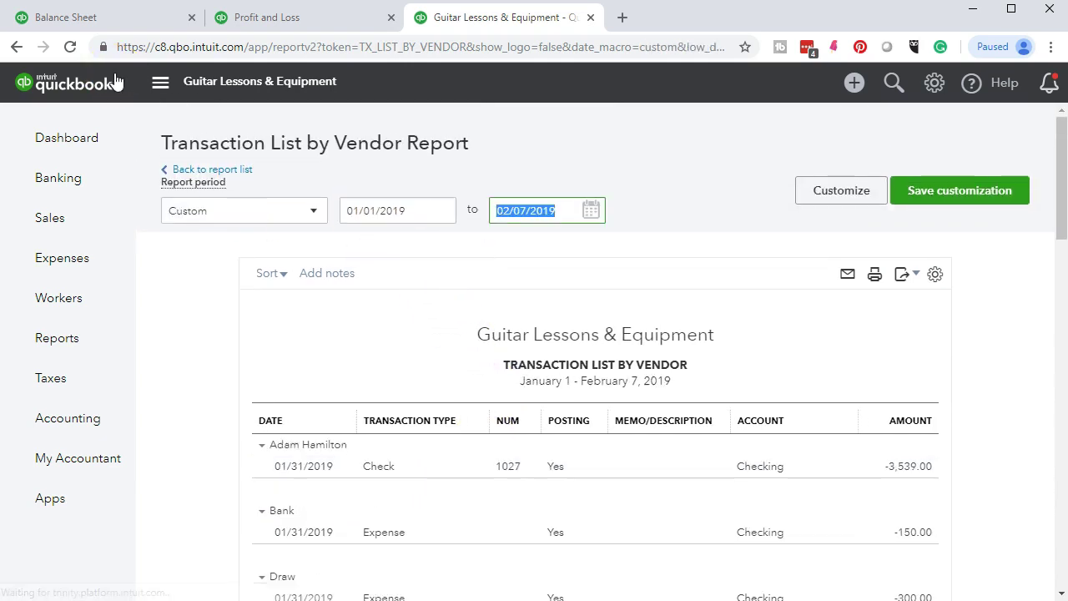
{"action": "scroll", "coordinate": [275, 351], "scroll_direction": "up", "scroll_amount": 3}
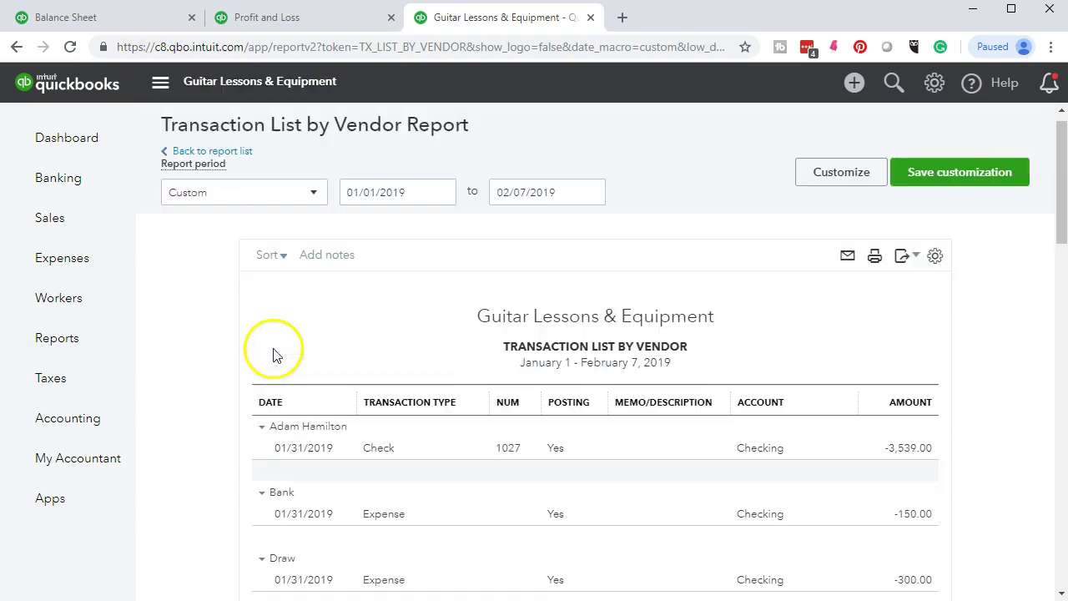
{"action": "left_click", "coordinate": [563, 208]}
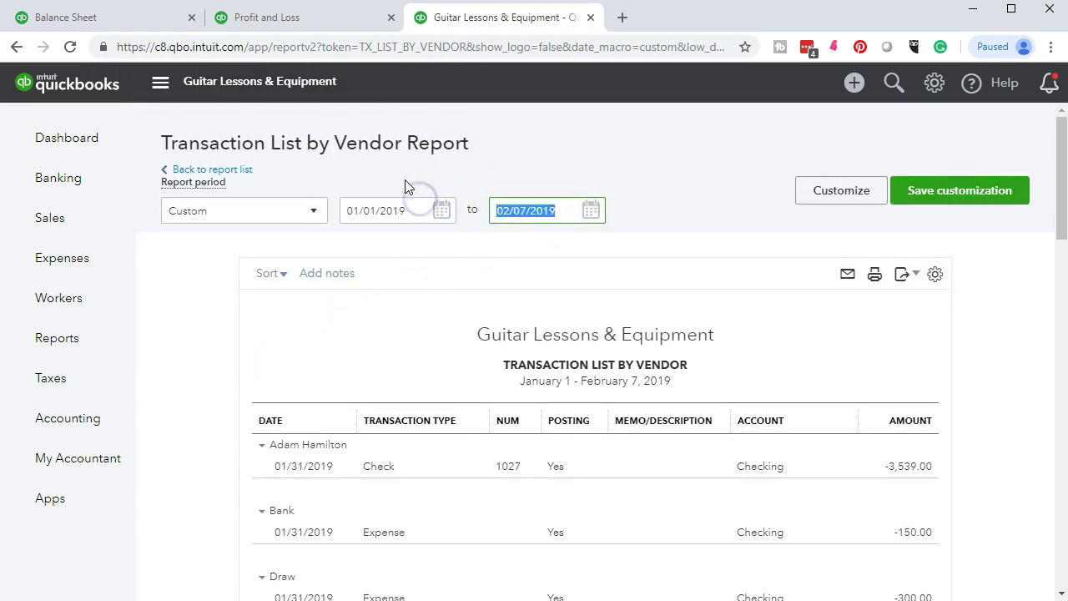
{"action": "type", "text": "123119"}
{"action": "key", "text": "Return"}
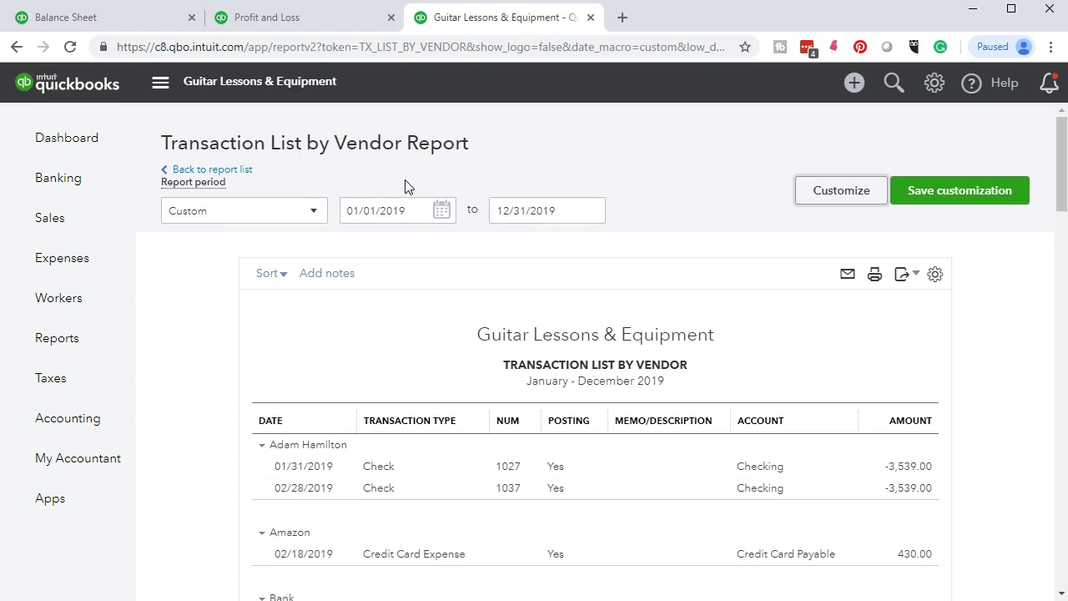
Examine the 2019 transactions listed under each vendor through the end of the report, noting transaction types, accounts and amounts.
{"action": "scroll", "coordinate": [493, 239], "scroll_direction": "down", "scroll_amount": 2}
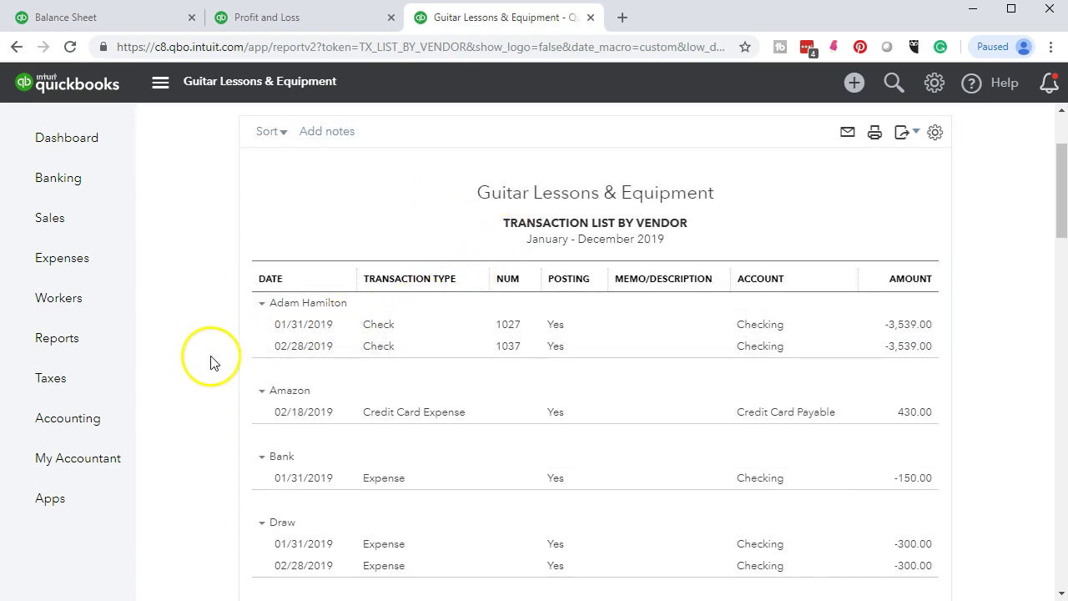
{"action": "scroll", "coordinate": [210, 364], "scroll_direction": "down", "scroll_amount": 1}
{"action": "scroll", "coordinate": [210, 364], "scroll_direction": "down", "scroll_amount": 1}
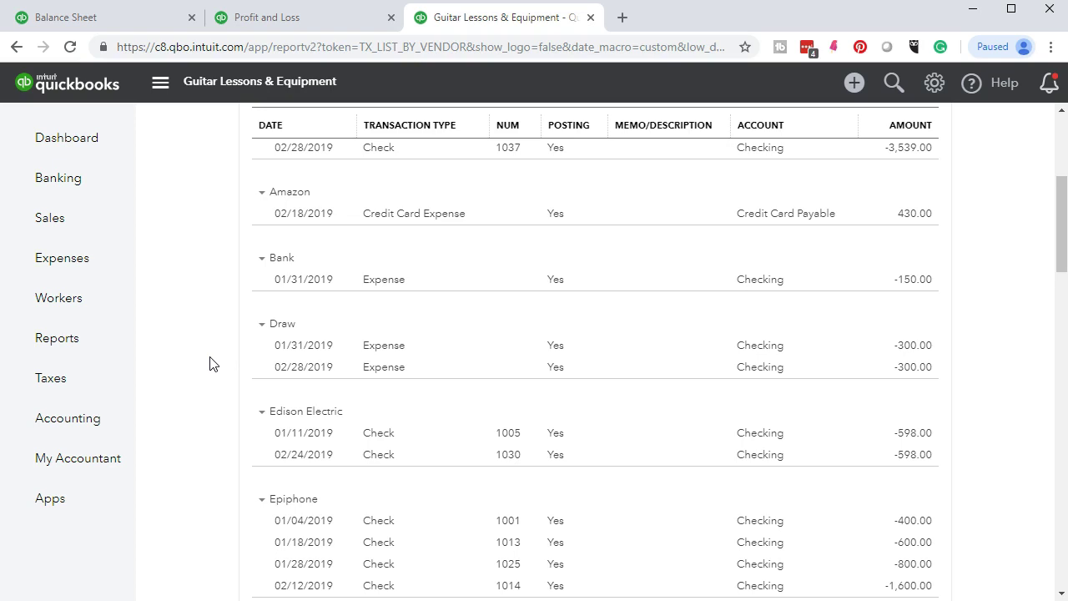
{"action": "left_click", "coordinate": [219, 375]}
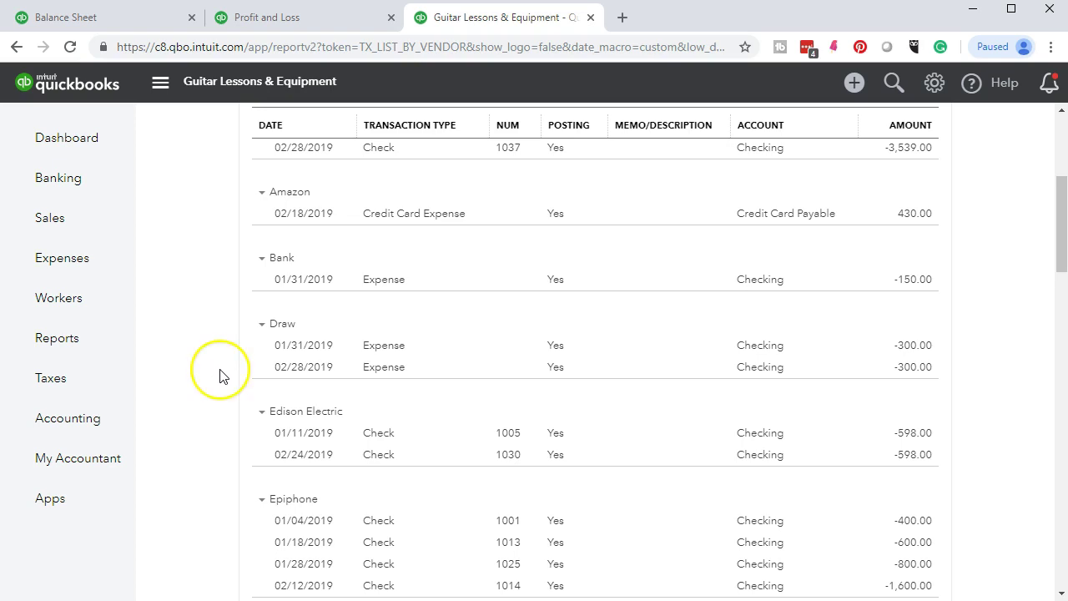
{"action": "scroll", "coordinate": [219, 375], "scroll_direction": "up", "scroll_amount": 1}
{"action": "left_click", "coordinate": [997, 210]}
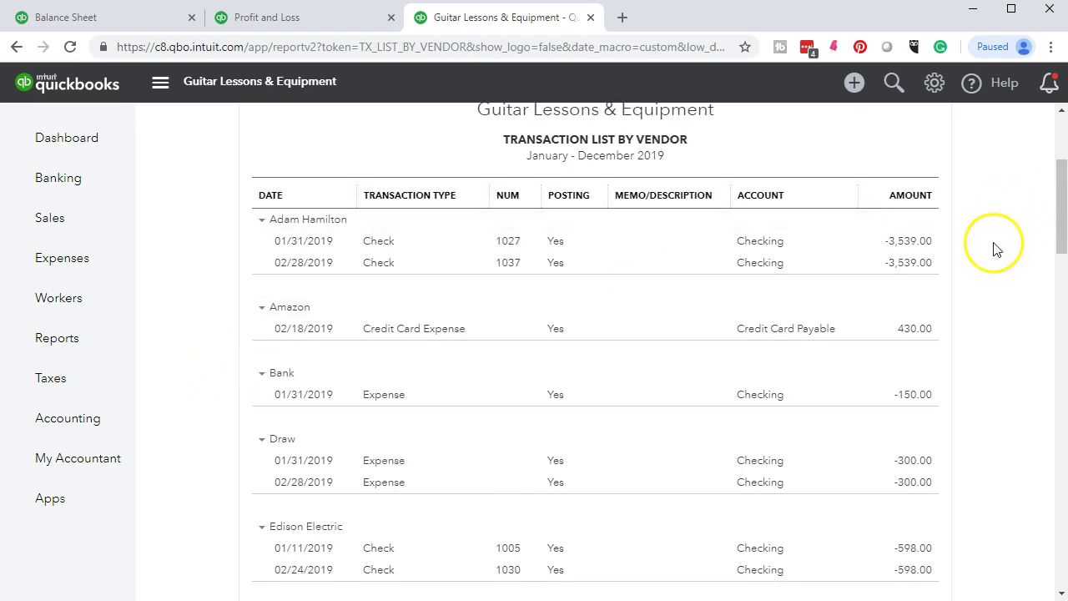
{"action": "scroll", "coordinate": [982, 253], "scroll_direction": "down", "scroll_amount": 2}
{"action": "scroll", "coordinate": [529, 310], "scroll_direction": "up", "scroll_amount": 2}
{"action": "left_click", "coordinate": [217, 370]}
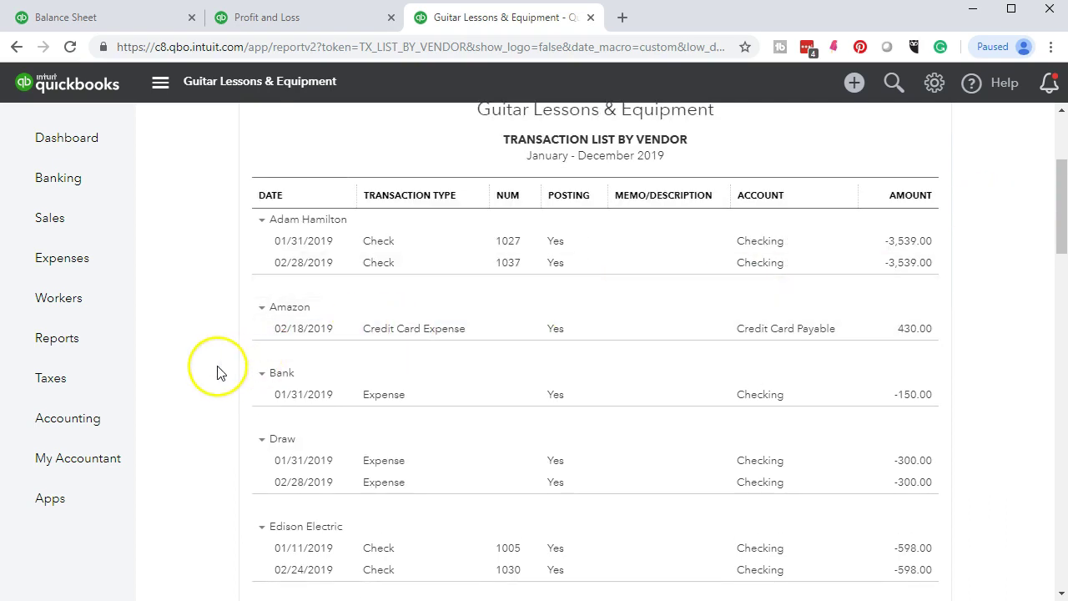
{"action": "scroll", "coordinate": [219, 373], "scroll_direction": "down", "scroll_amount": 2}
{"action": "scroll", "coordinate": [217, 373], "scroll_direction": "down", "scroll_amount": 1}
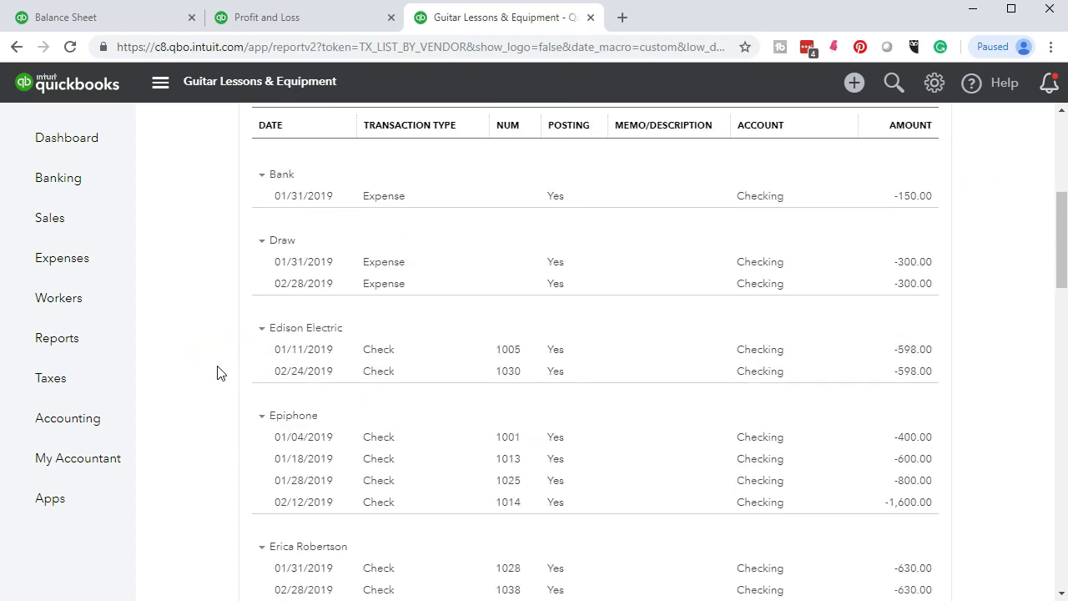
{"action": "scroll", "coordinate": [217, 373], "scroll_direction": "down", "scroll_amount": 2}
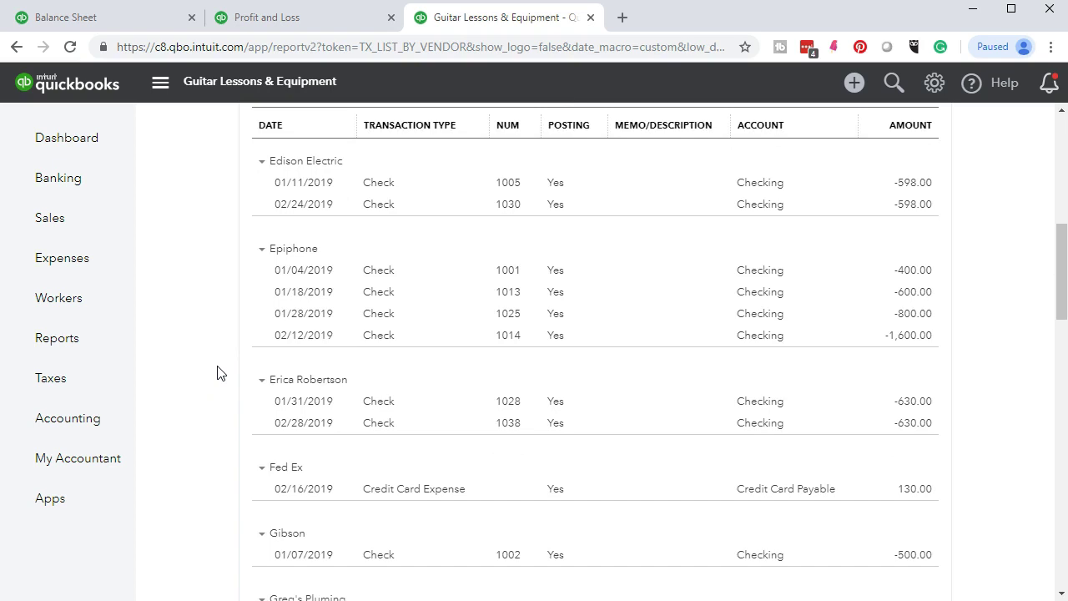
{"action": "scroll", "coordinate": [217, 373], "scroll_direction": "down", "scroll_amount": 1}
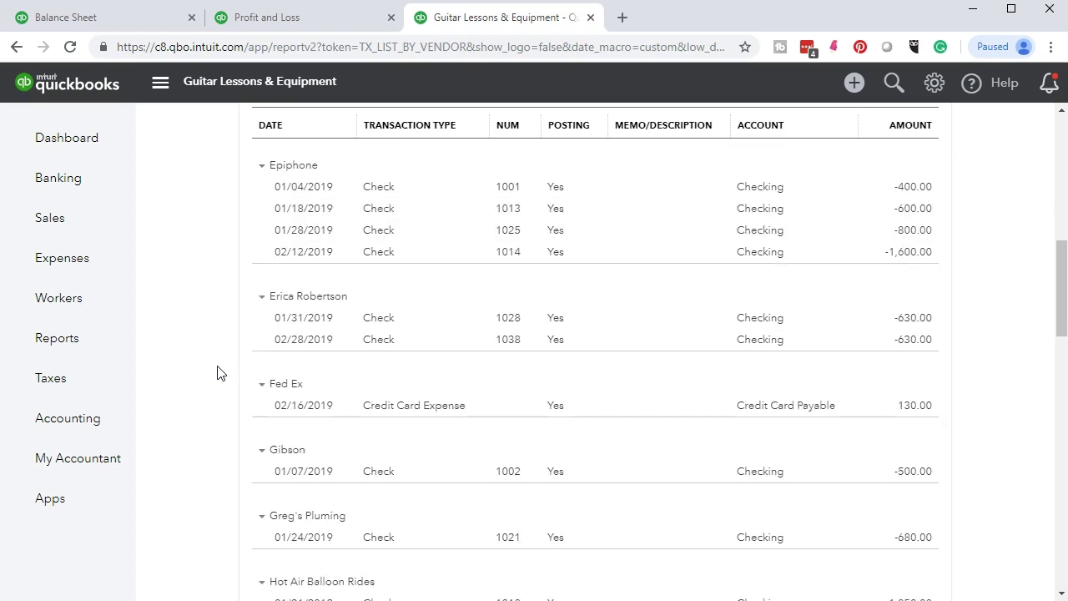
{"action": "scroll", "coordinate": [217, 373], "scroll_direction": "down", "scroll_amount": 3}
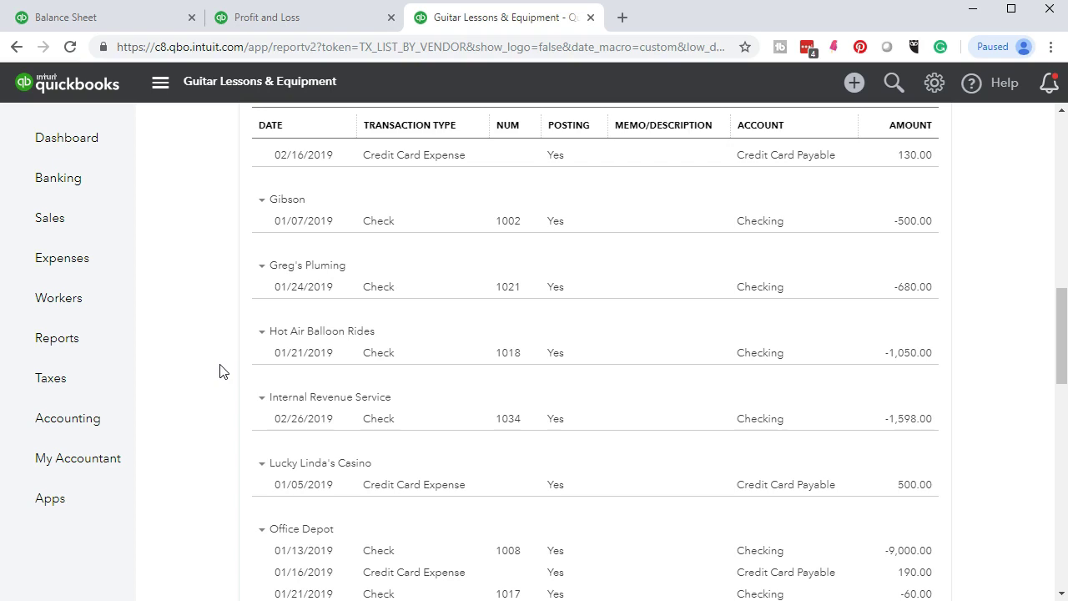
{"action": "scroll", "coordinate": [219, 370], "scroll_direction": "down", "scroll_amount": 2}
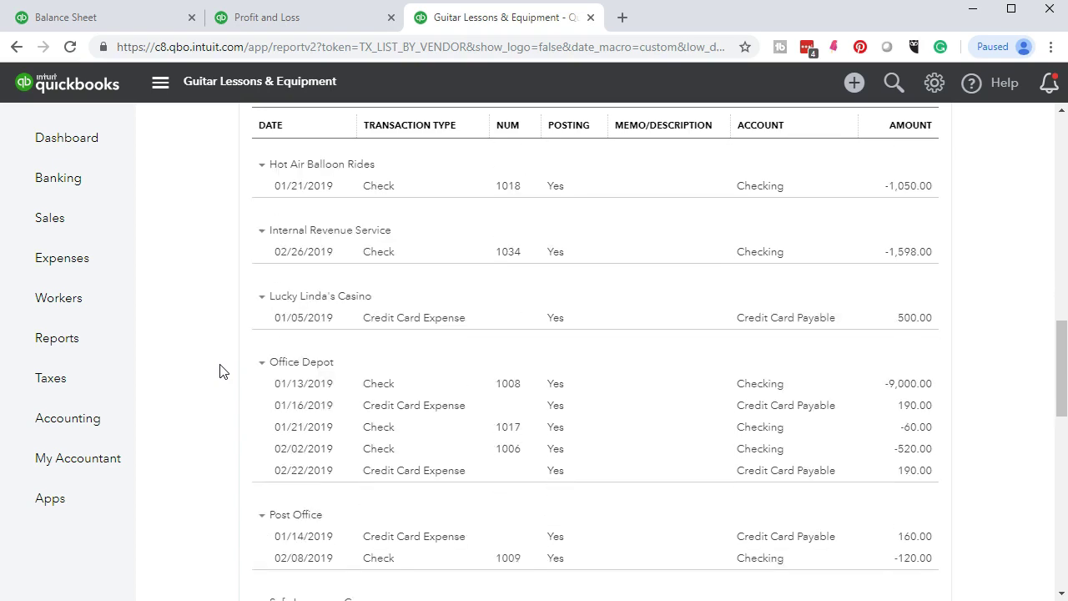
{"action": "scroll", "coordinate": [220, 371], "scroll_direction": "down", "scroll_amount": 1}
{"action": "scroll", "coordinate": [220, 371], "scroll_direction": "down", "scroll_amount": 2}
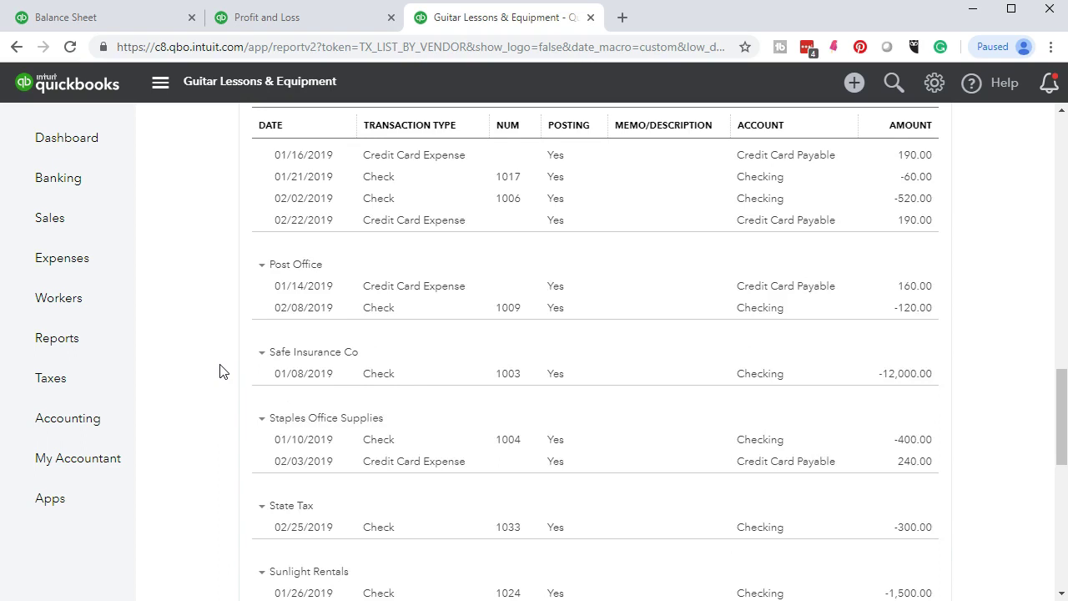
{"action": "scroll", "coordinate": [220, 371], "scroll_direction": "down", "scroll_amount": 5}
{"action": "scroll", "coordinate": [219, 370], "scroll_direction": "down", "scroll_amount": 3}
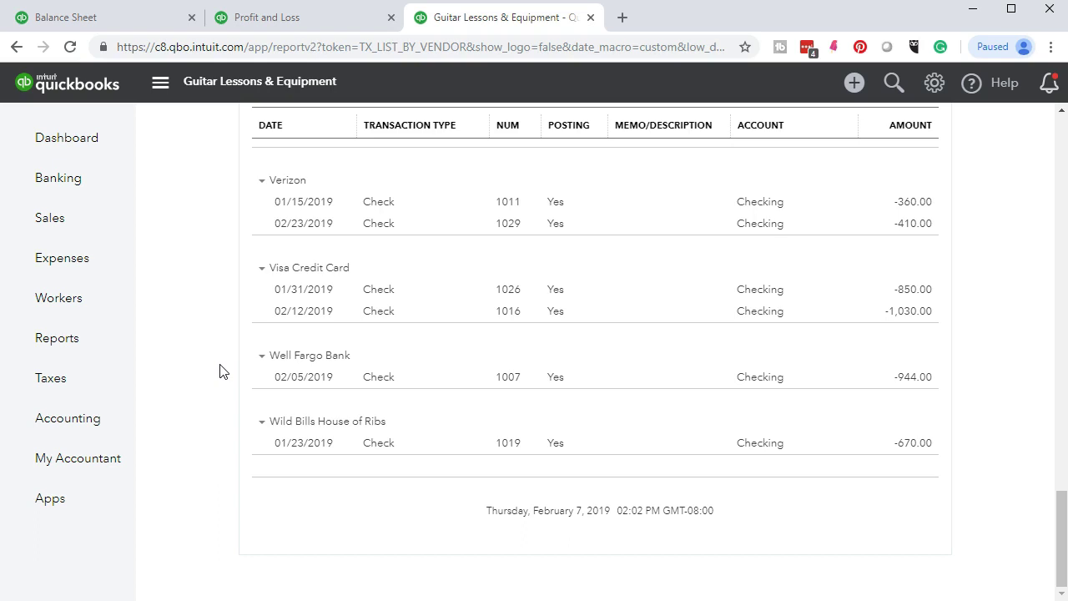
Go to the vendor list under Expenses and open the record of the first vendor listed.
{"action": "left_click", "coordinate": [74, 267]}
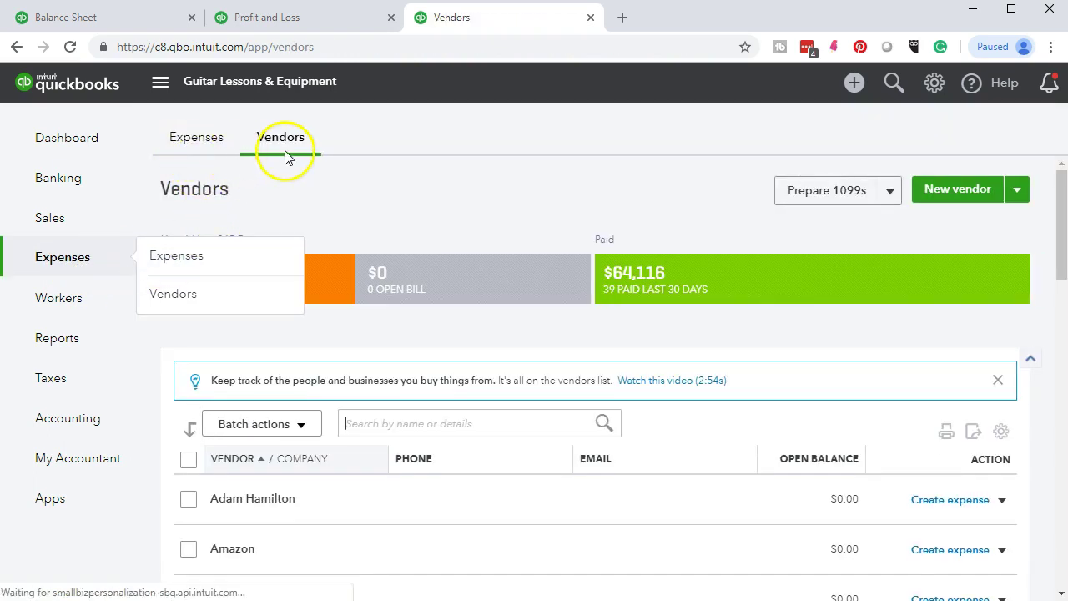
{"action": "left_click", "coordinate": [421, 427]}
{"action": "scroll", "coordinate": [422, 427], "scroll_direction": "down", "scroll_amount": 2}
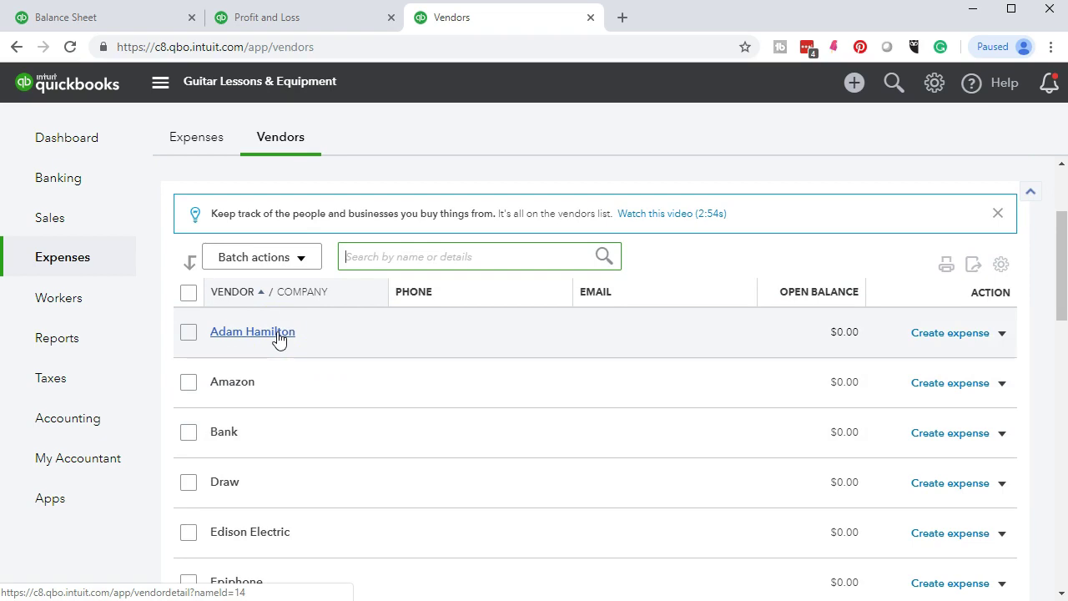
{"action": "left_click", "coordinate": [279, 334]}
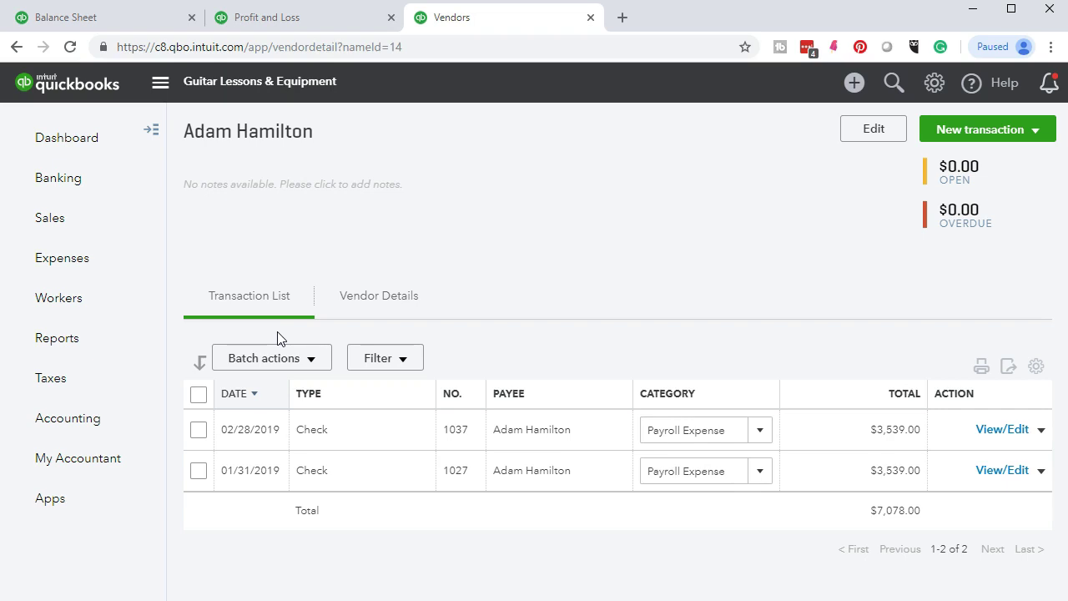
Edit the vendor's details to enable Track payments for 1099, and save the vendor information.
{"action": "left_click", "coordinate": [368, 308]}
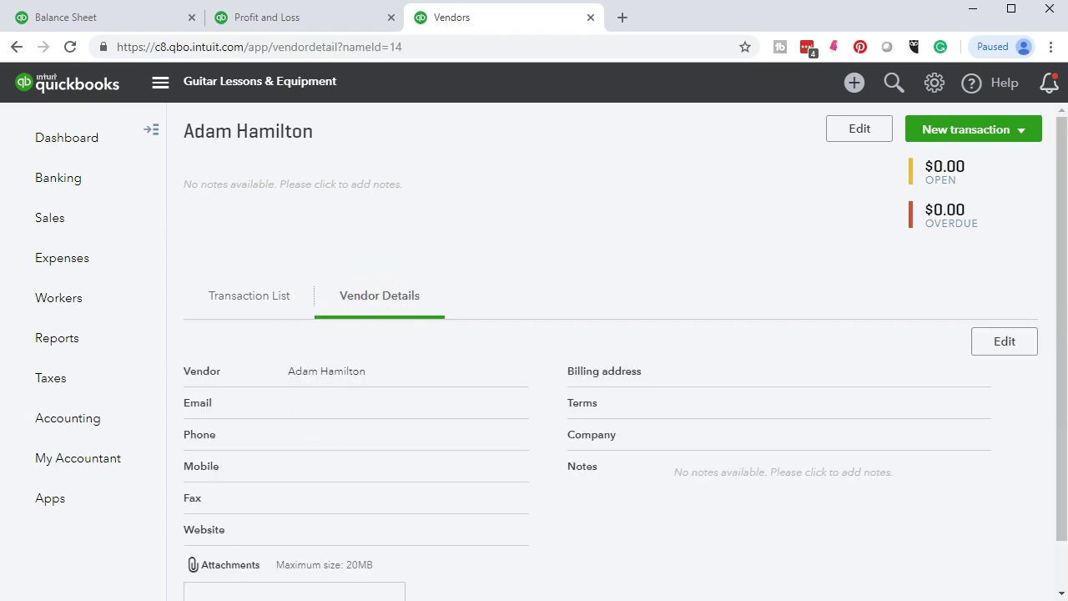
{"action": "scroll", "coordinate": [1013, 303], "scroll_direction": "down", "scroll_amount": 2}
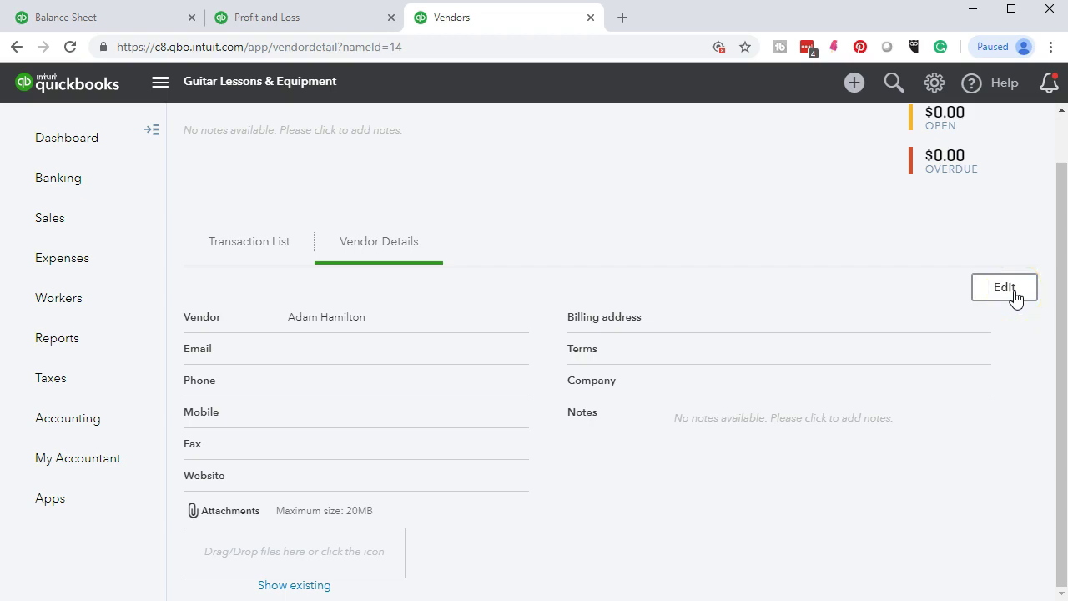
{"action": "left_click", "coordinate": [1004, 288]}
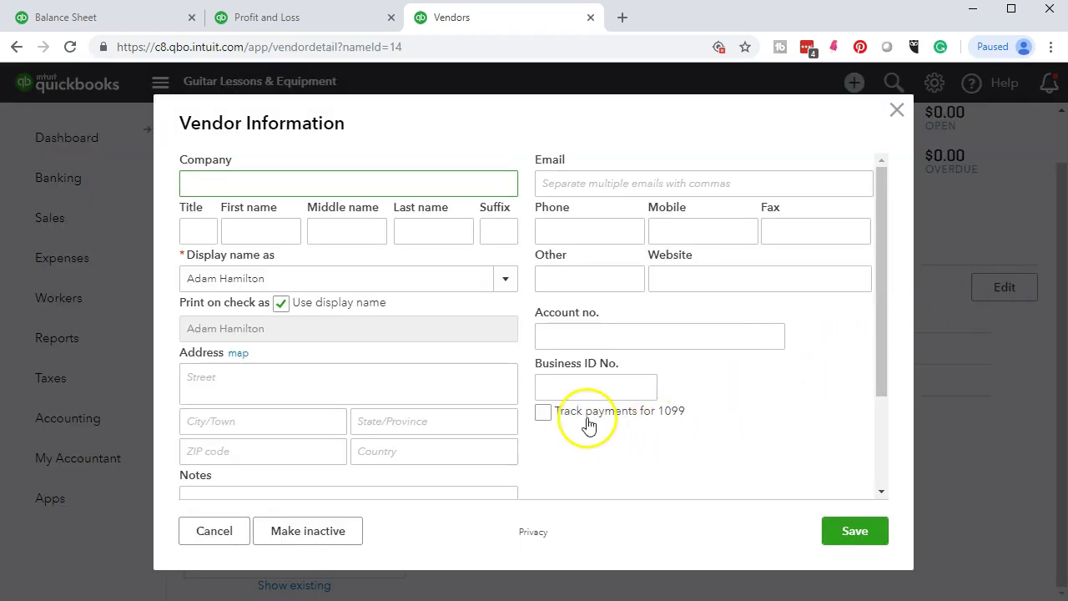
{"action": "left_click", "coordinate": [542, 413]}
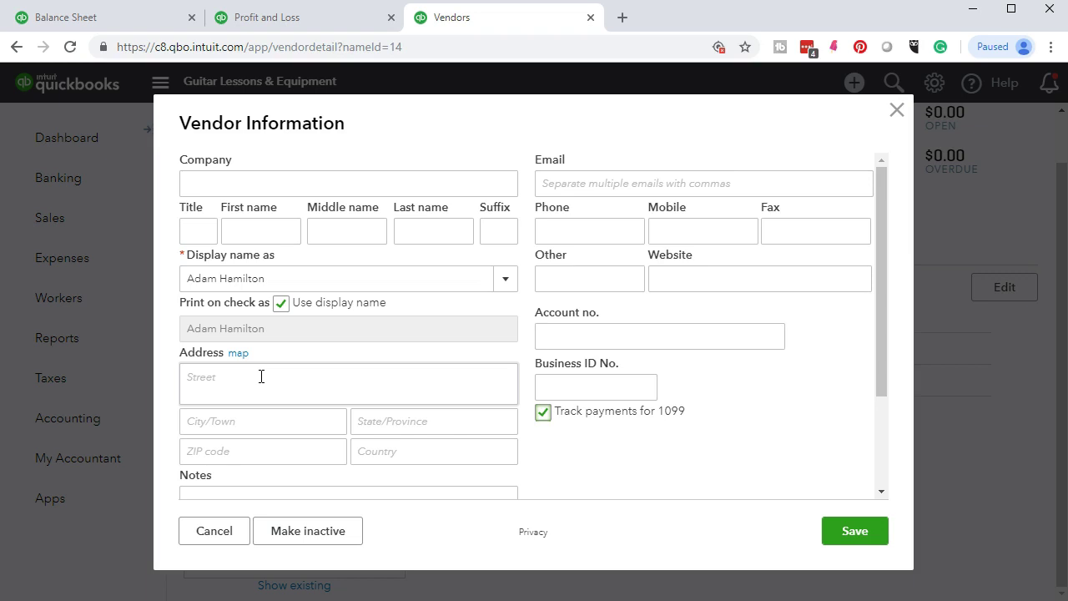
{"action": "left_click", "coordinate": [863, 538]}
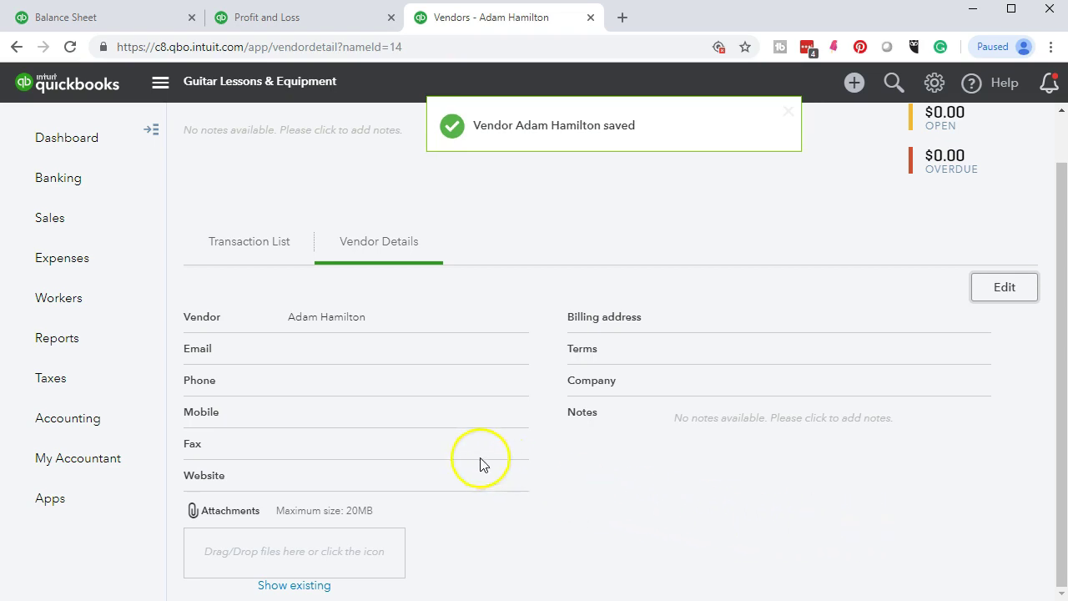
Return to the standard report list and locate the 1099 Transaction Detail Report among the Expenses and vendors reports.
{"action": "left_click", "coordinate": [75, 349]}
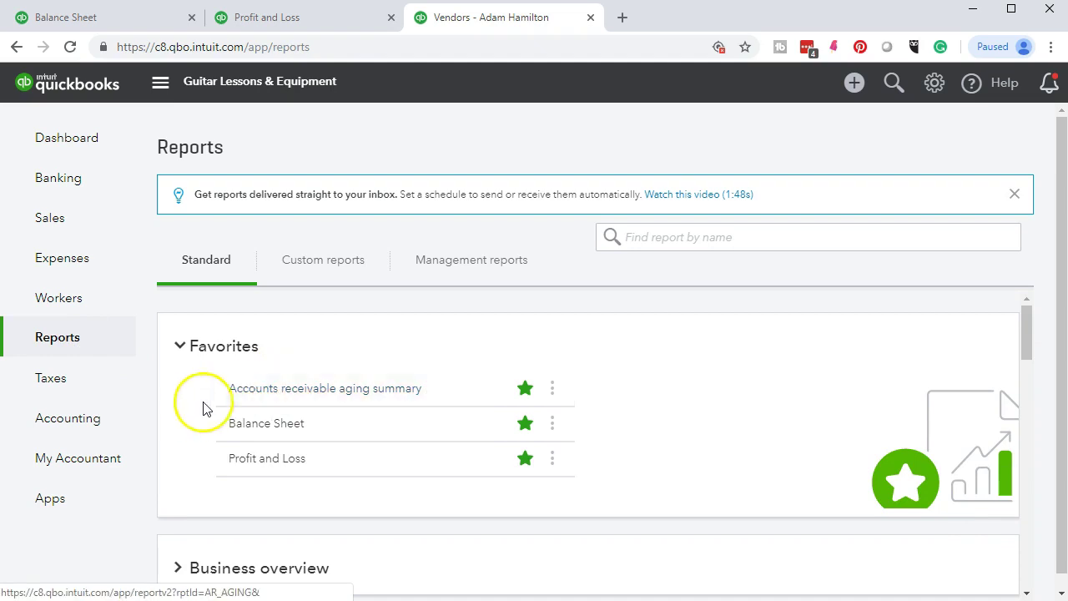
{"action": "scroll", "coordinate": [191, 413], "scroll_direction": "down", "scroll_amount": 3}
{"action": "scroll", "coordinate": [175, 439], "scroll_direction": "down", "scroll_amount": 2}
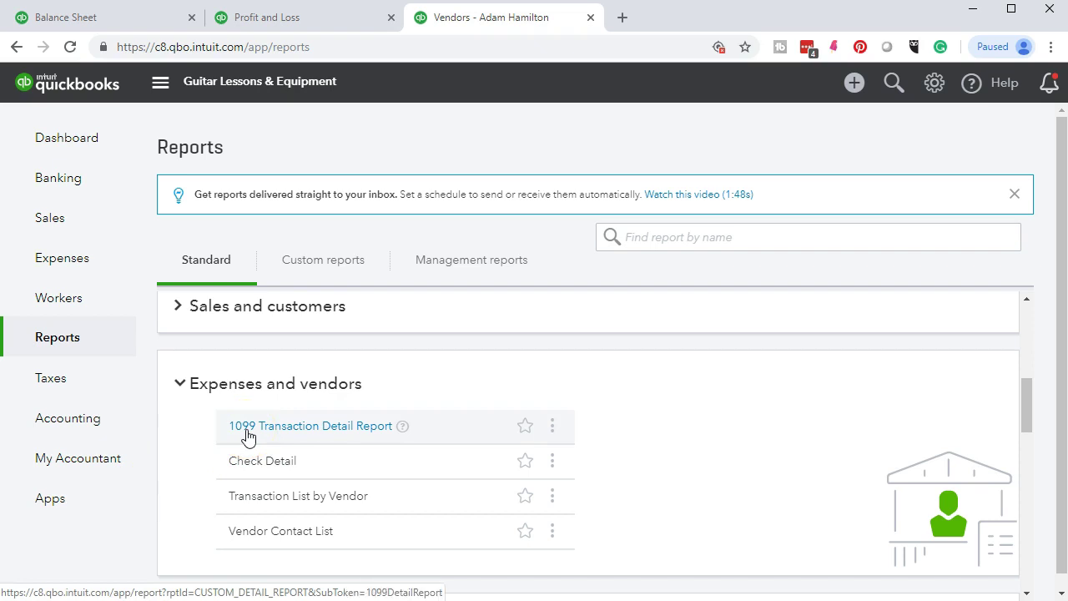
{"action": "scroll", "coordinate": [209, 413], "scroll_direction": "down", "scroll_amount": 1}
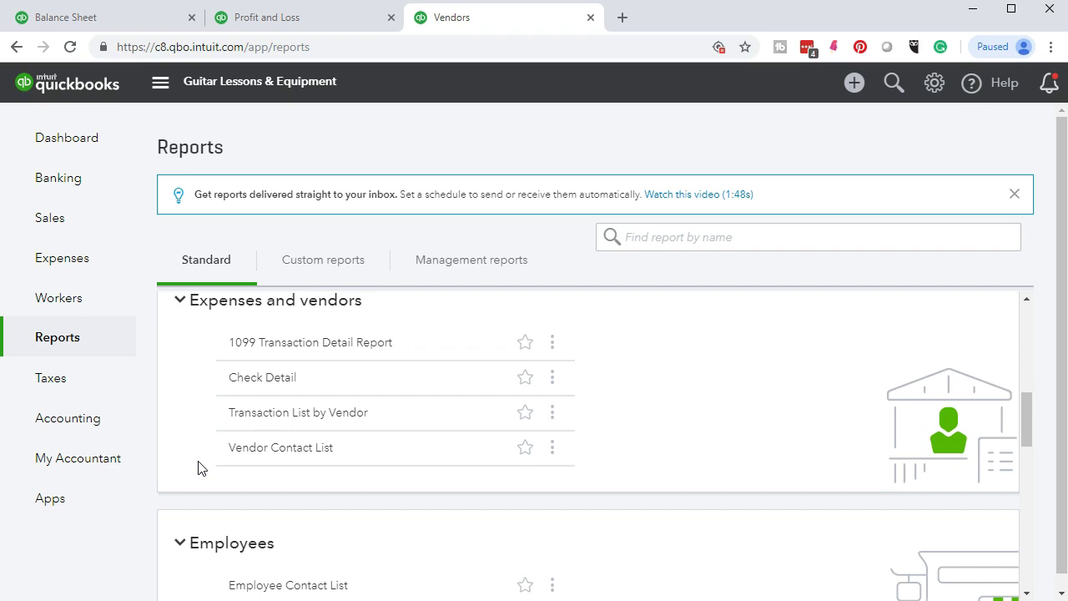
{"action": "left_click", "coordinate": [255, 433]}
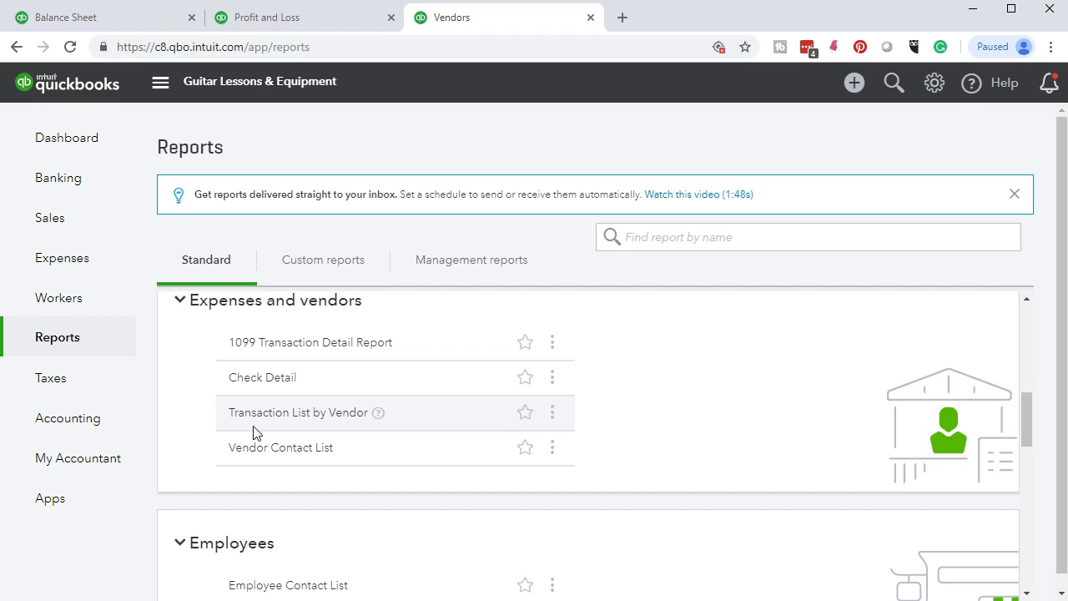
{"action": "left_click", "coordinate": [277, 476]}
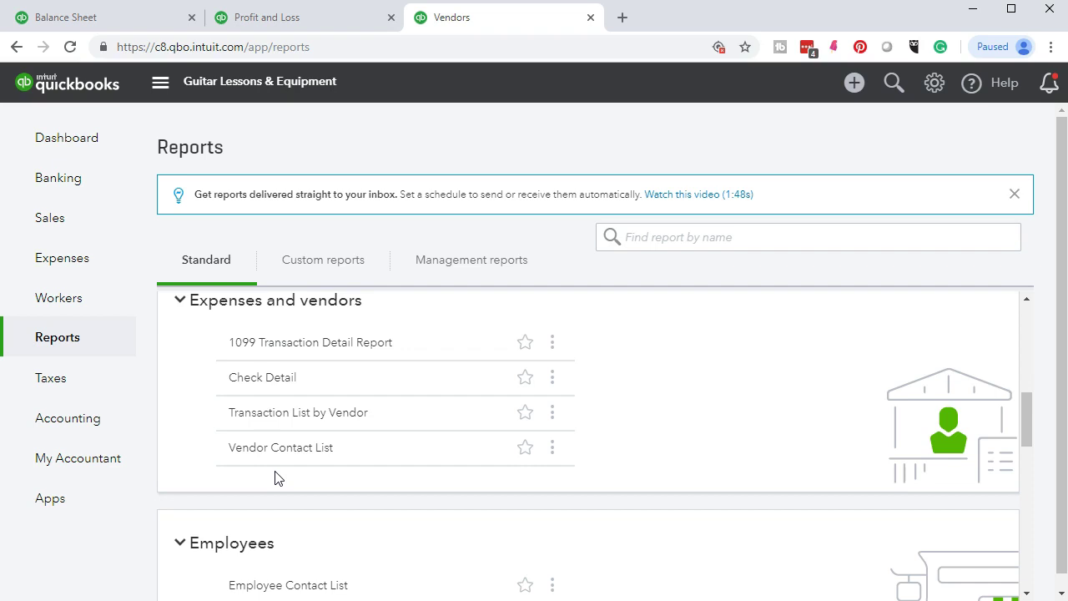
{"action": "left_click", "coordinate": [247, 465]}
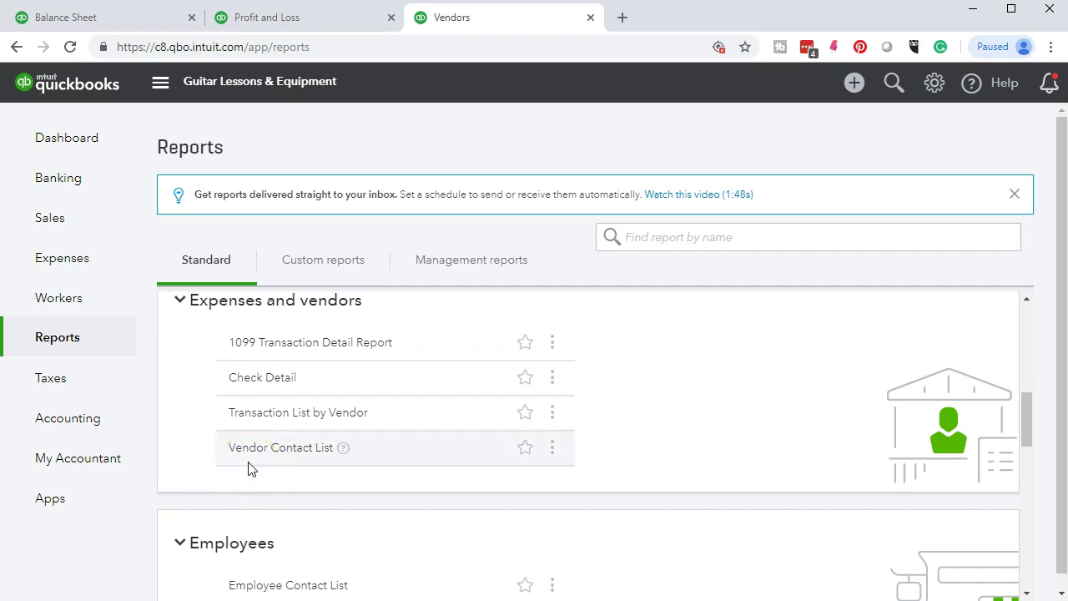